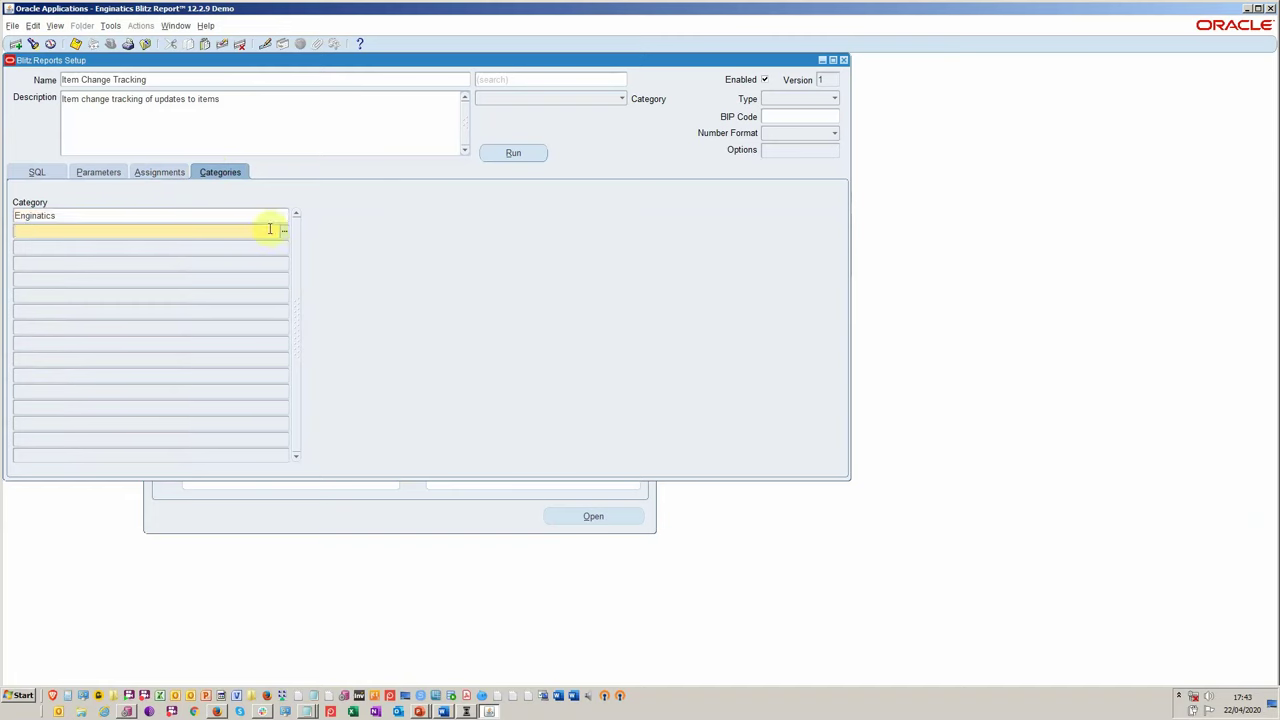
- Review the Item Change Tracking report's SQL, parameters, assignments and categories
{"action": "left_click", "coordinate": [50, 172]}
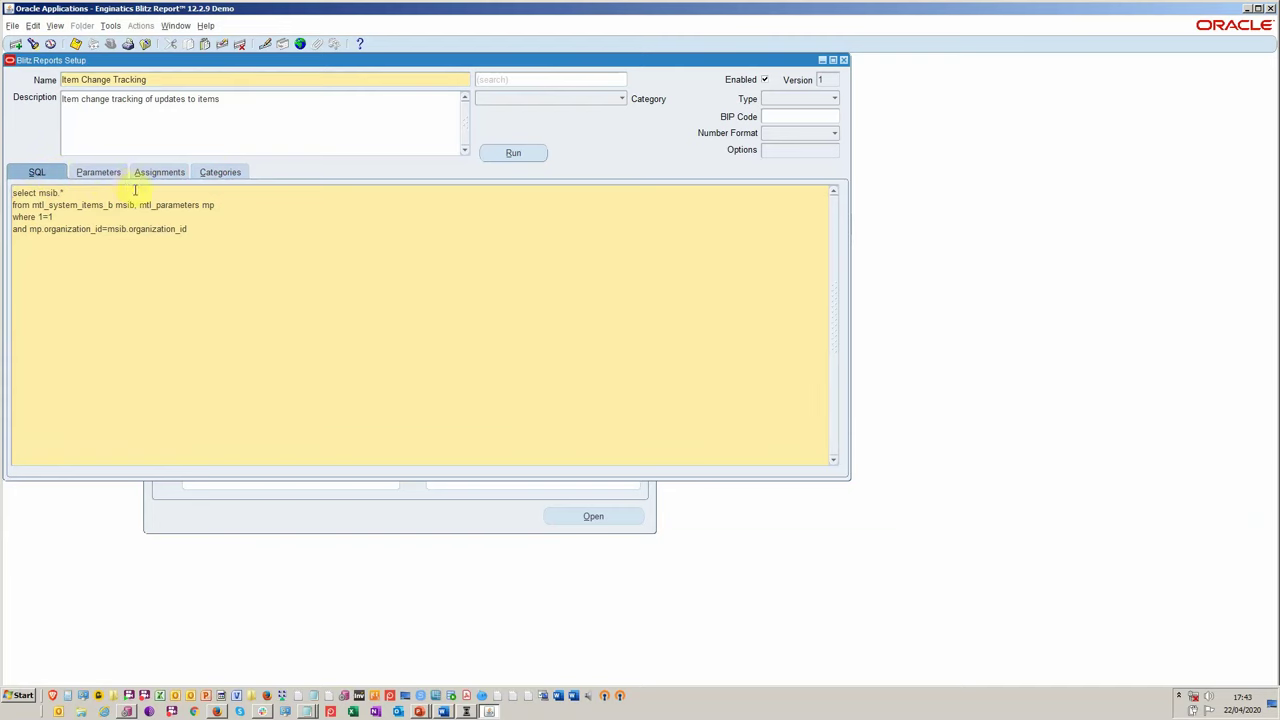
{"action": "left_click", "coordinate": [106, 173]}
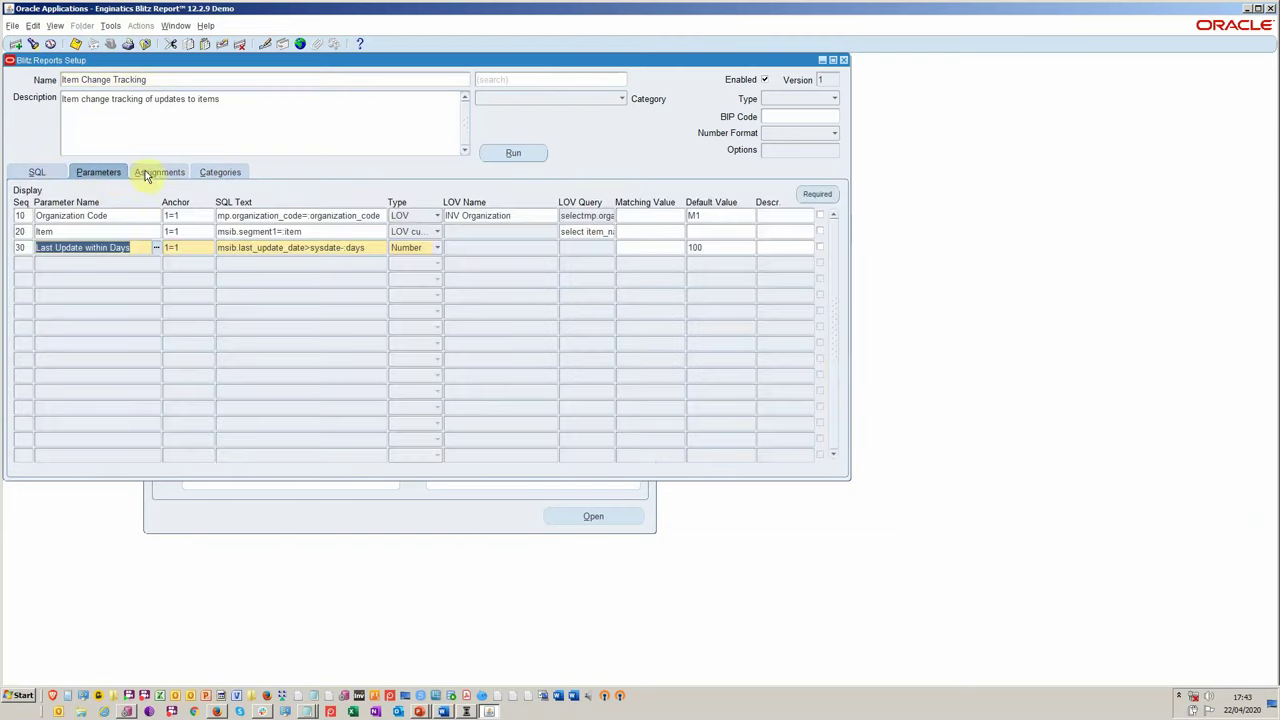
{"action": "left_click", "coordinate": [145, 173]}
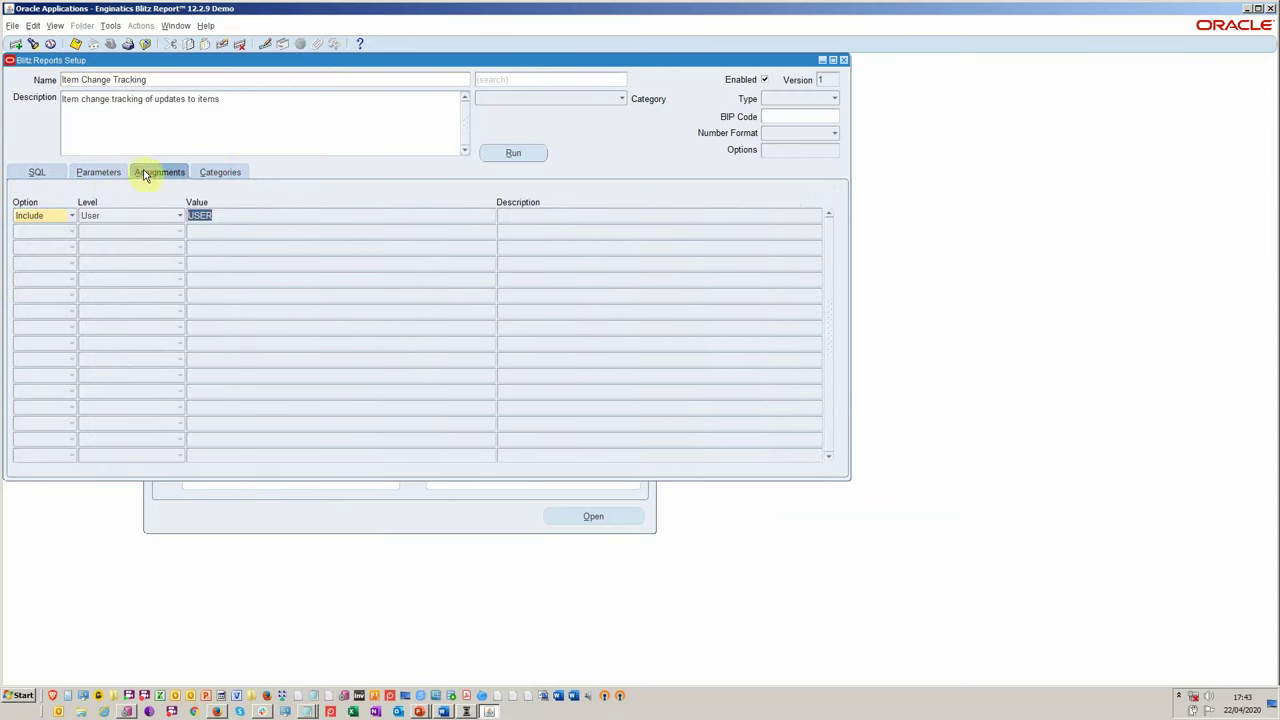
{"action": "left_click", "coordinate": [232, 176]}
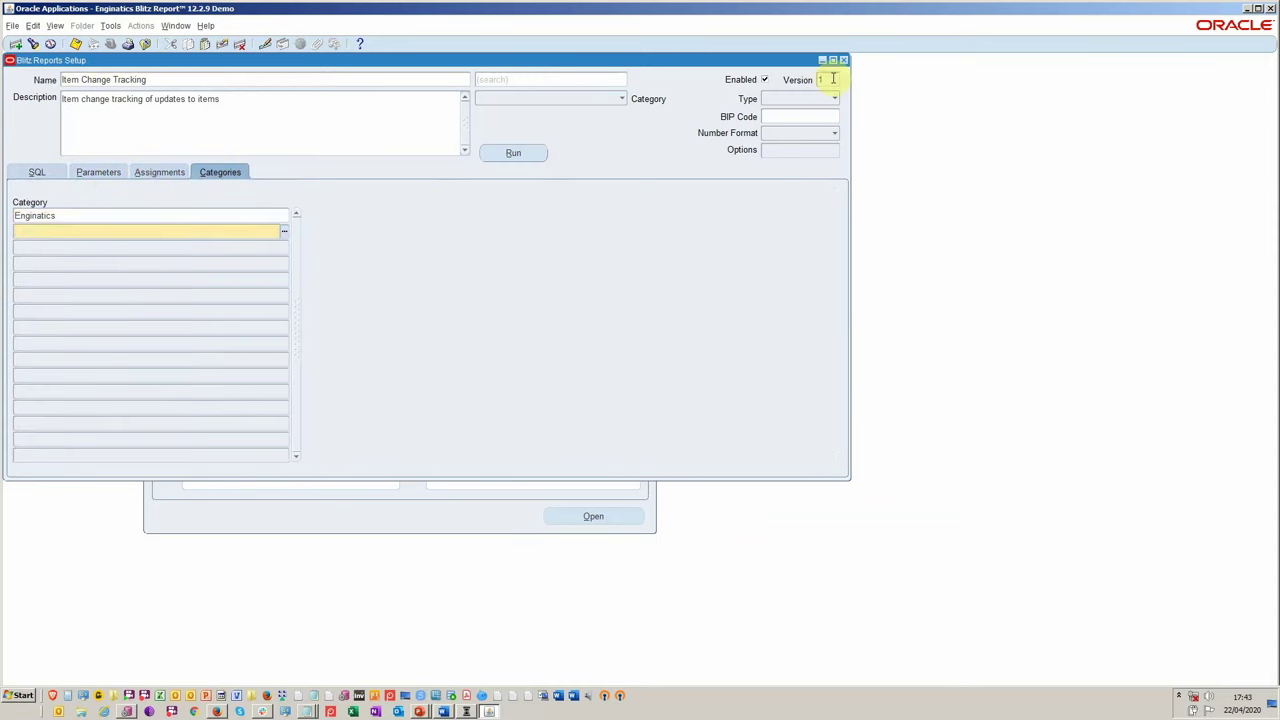
- Run the Item Change Tracking report with its default parameters, view the Excel output and return to the Blitz Reports form
{"action": "left_click", "coordinate": [512, 153]}
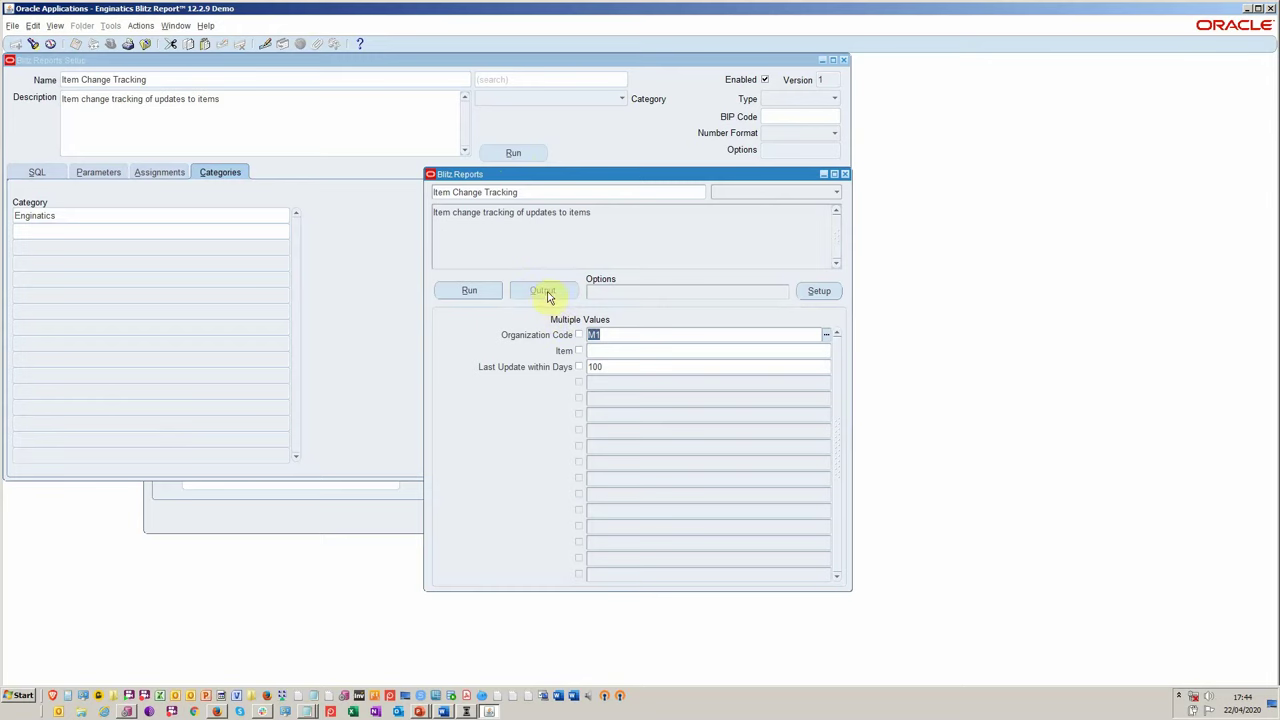
{"action": "left_click", "coordinate": [489, 296]}
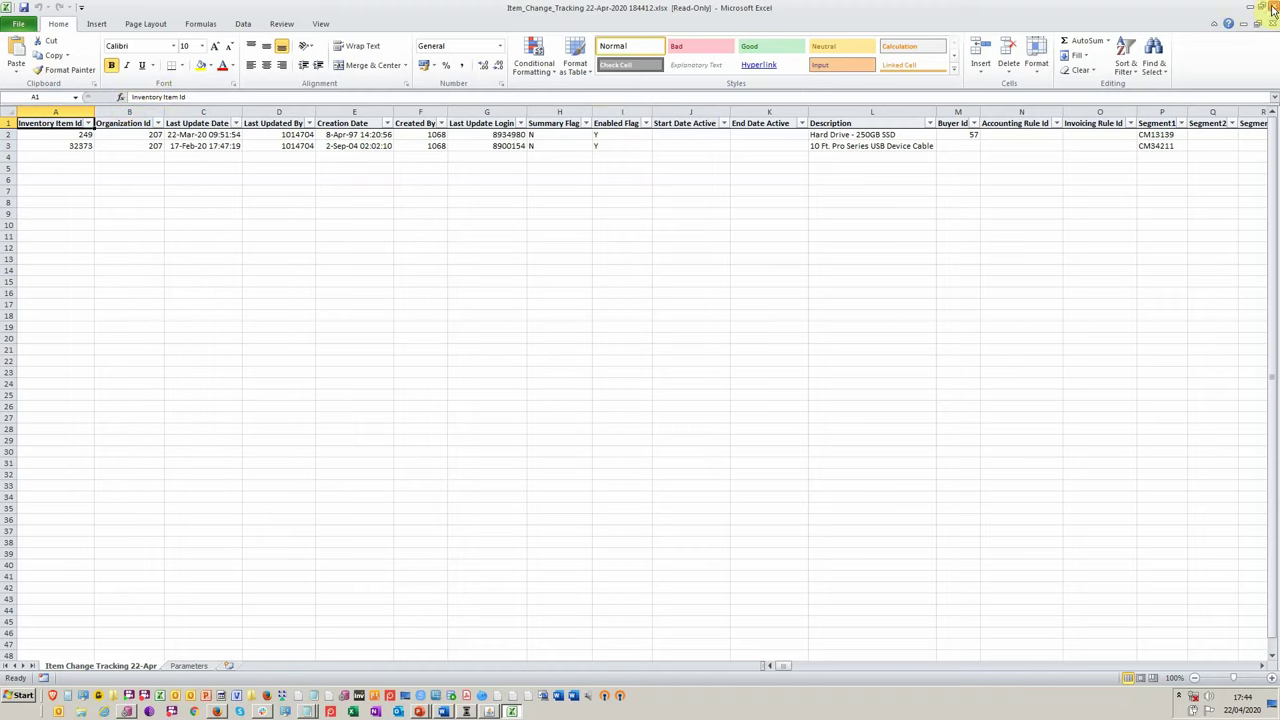
{"action": "key", "text": "alt+Tab"}
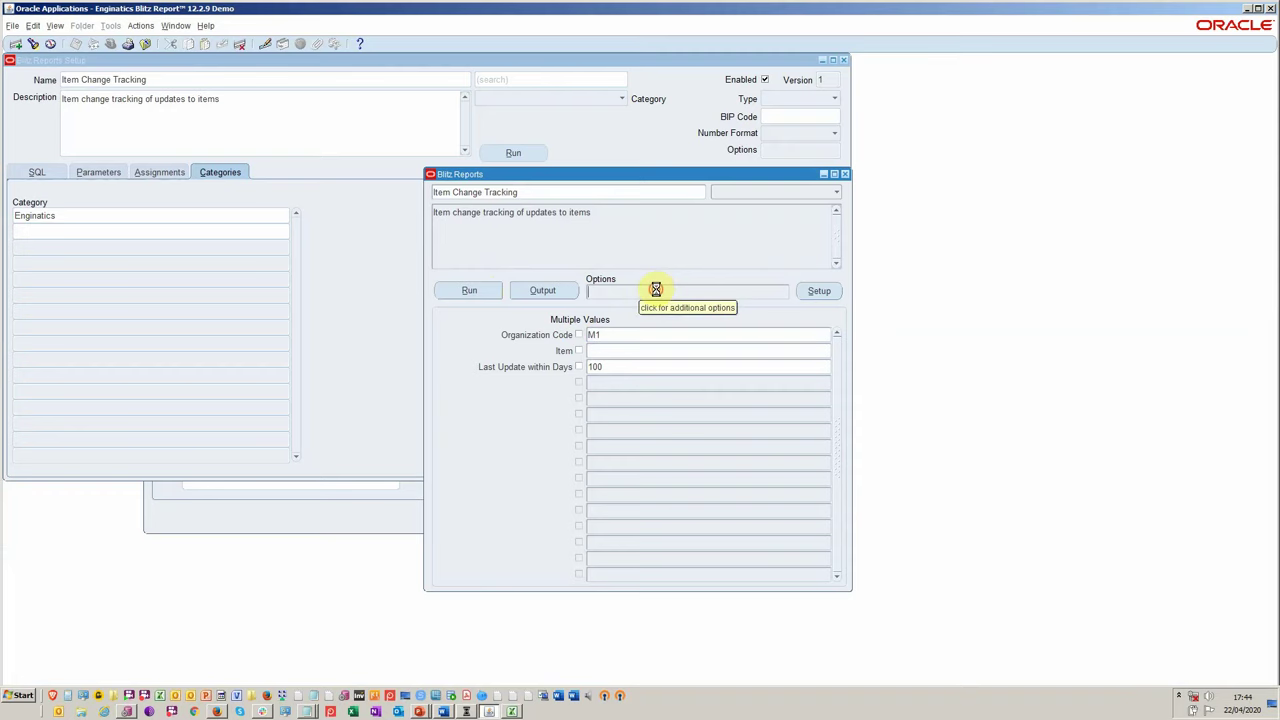
- Create a new column template for the report and remove Inventory Item Id and Organization Id from the displayed columns
{"action": "left_click", "coordinate": [656, 289]}
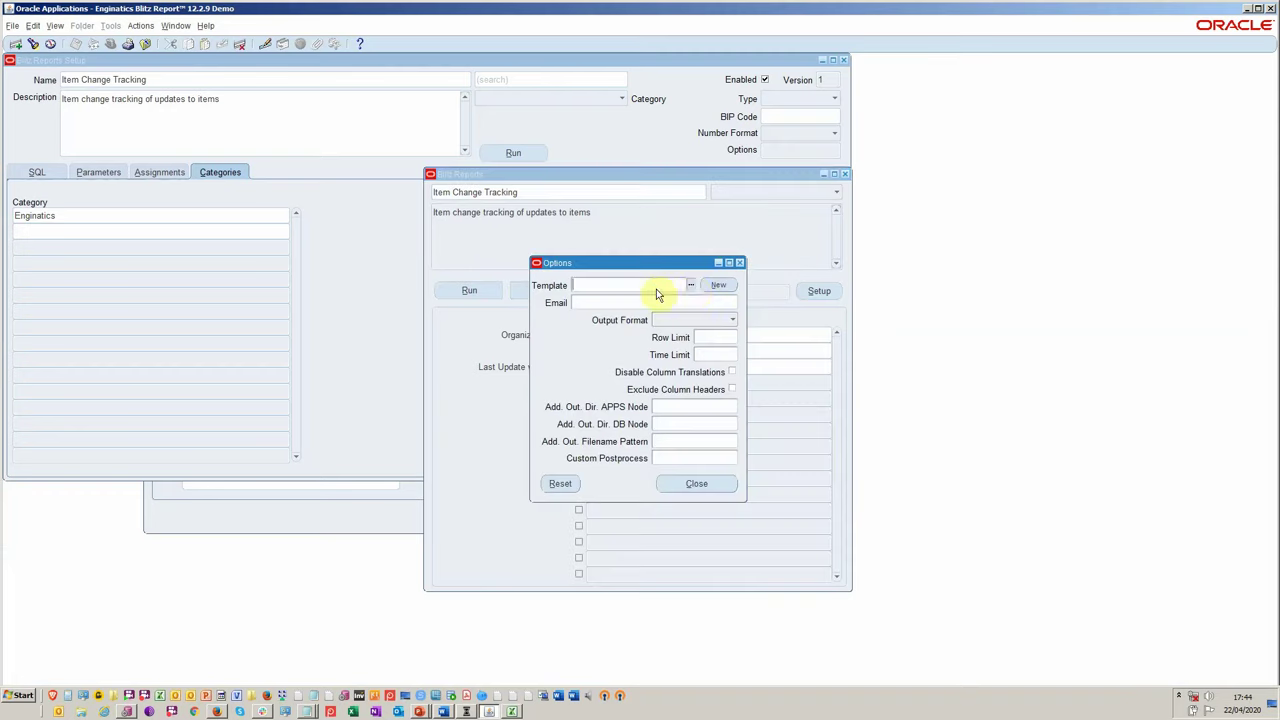
{"action": "left_click", "coordinate": [717, 287]}
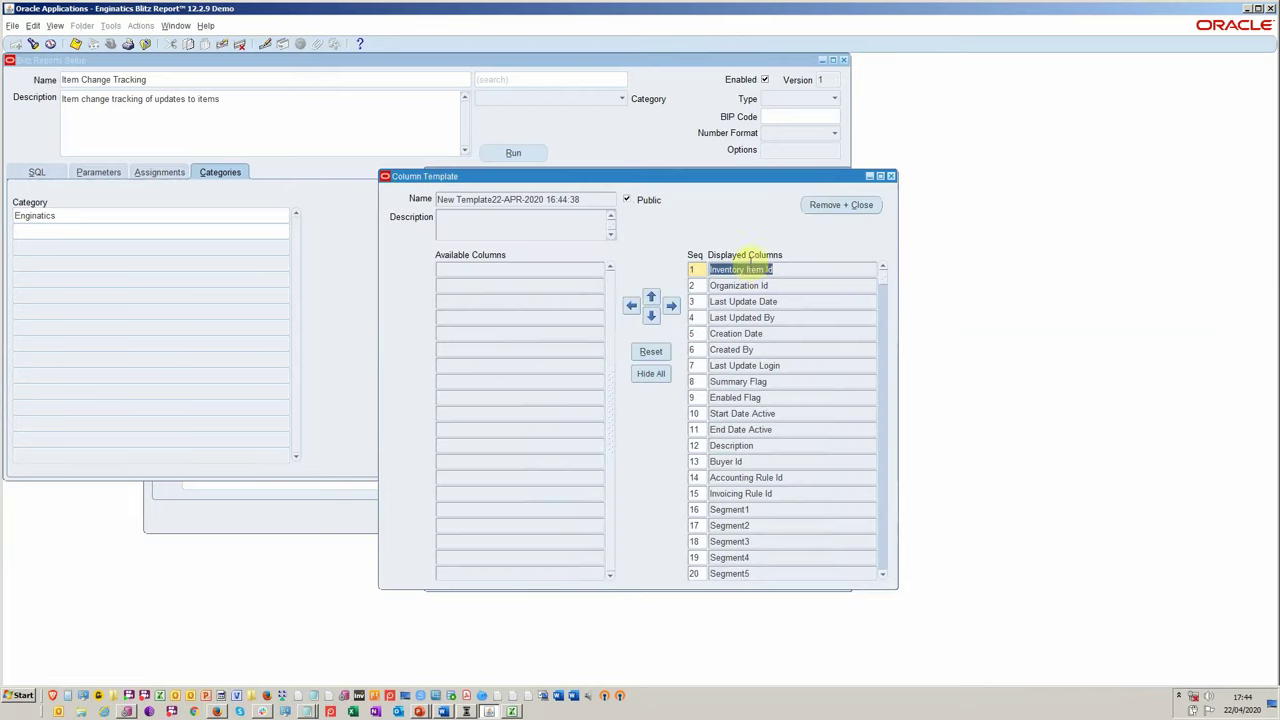
{"action": "double_click", "coordinate": [740, 269]}
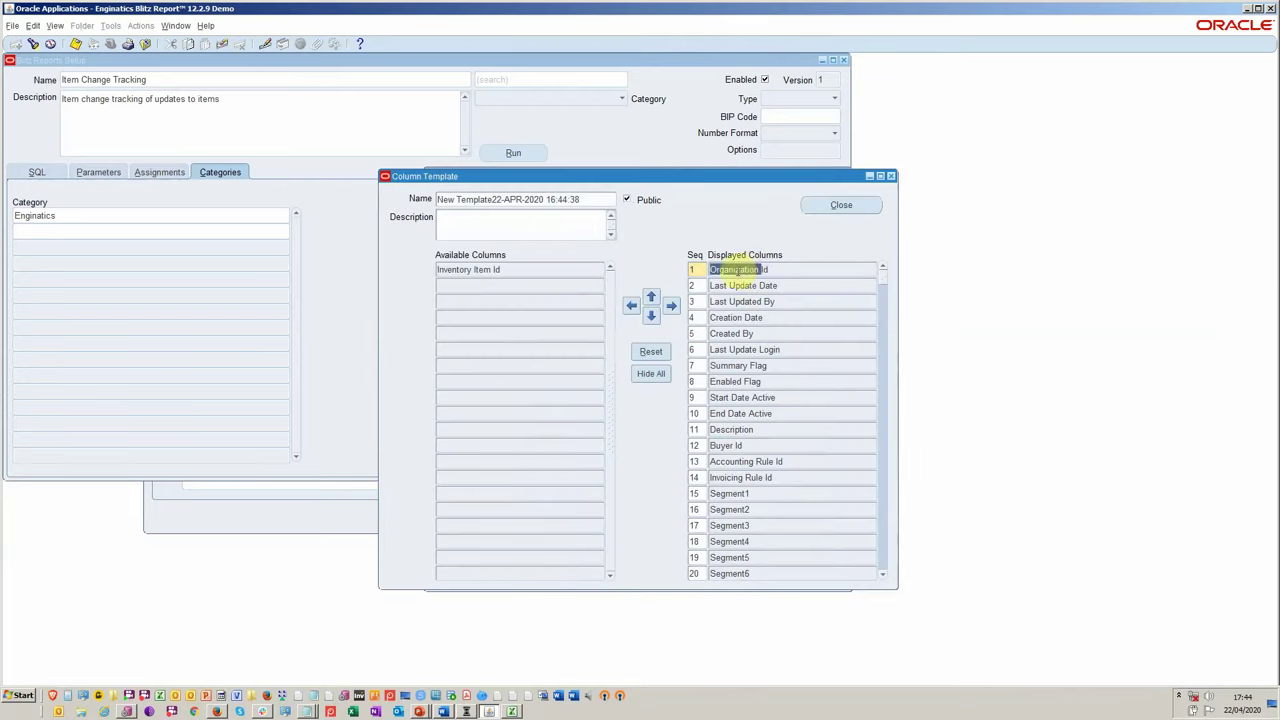
{"action": "double_click", "coordinate": [740, 269]}
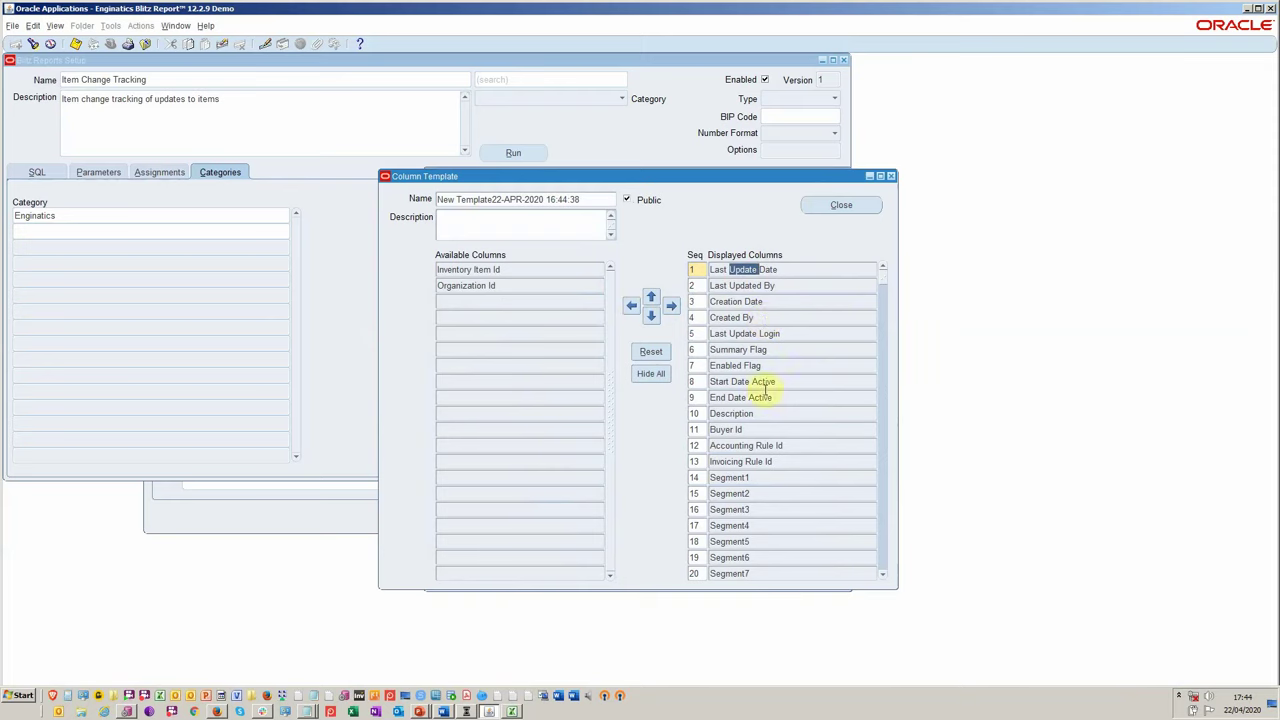
- Move the Segment1 column up to the first position of the displayed columns
{"action": "left_click", "coordinate": [770, 478]}
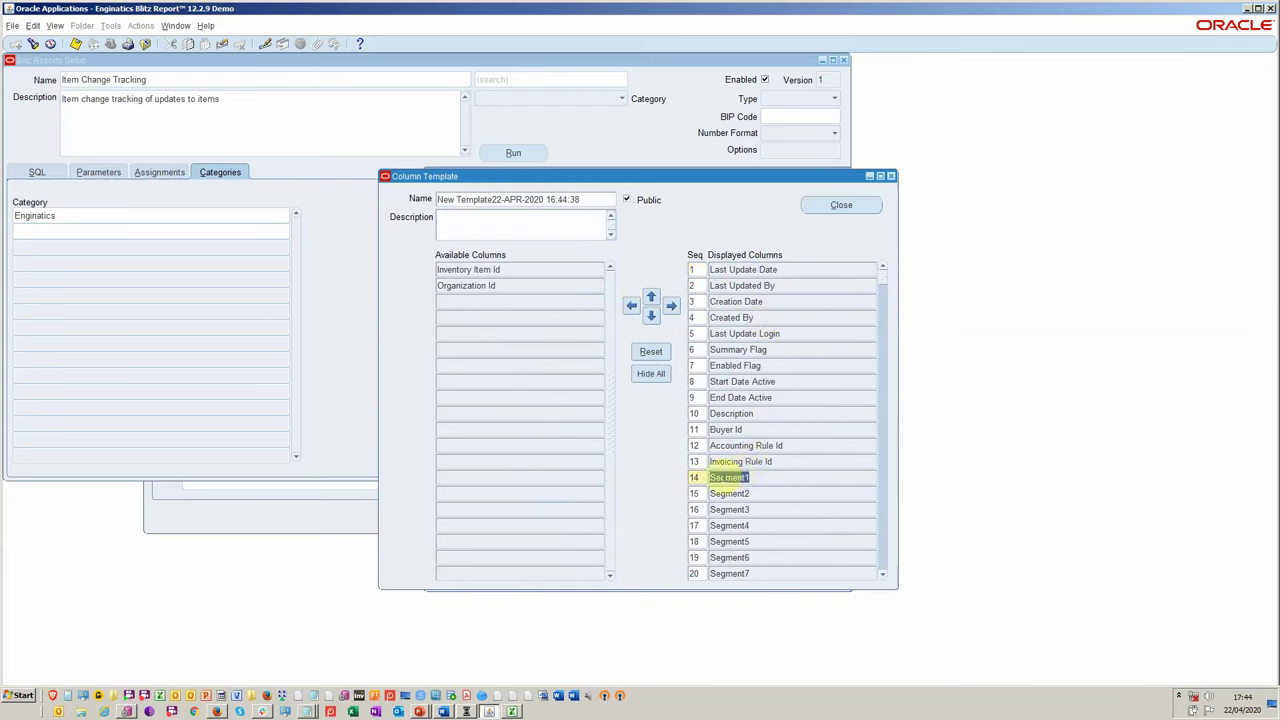
{"action": "double_click", "coordinate": [651, 297]}
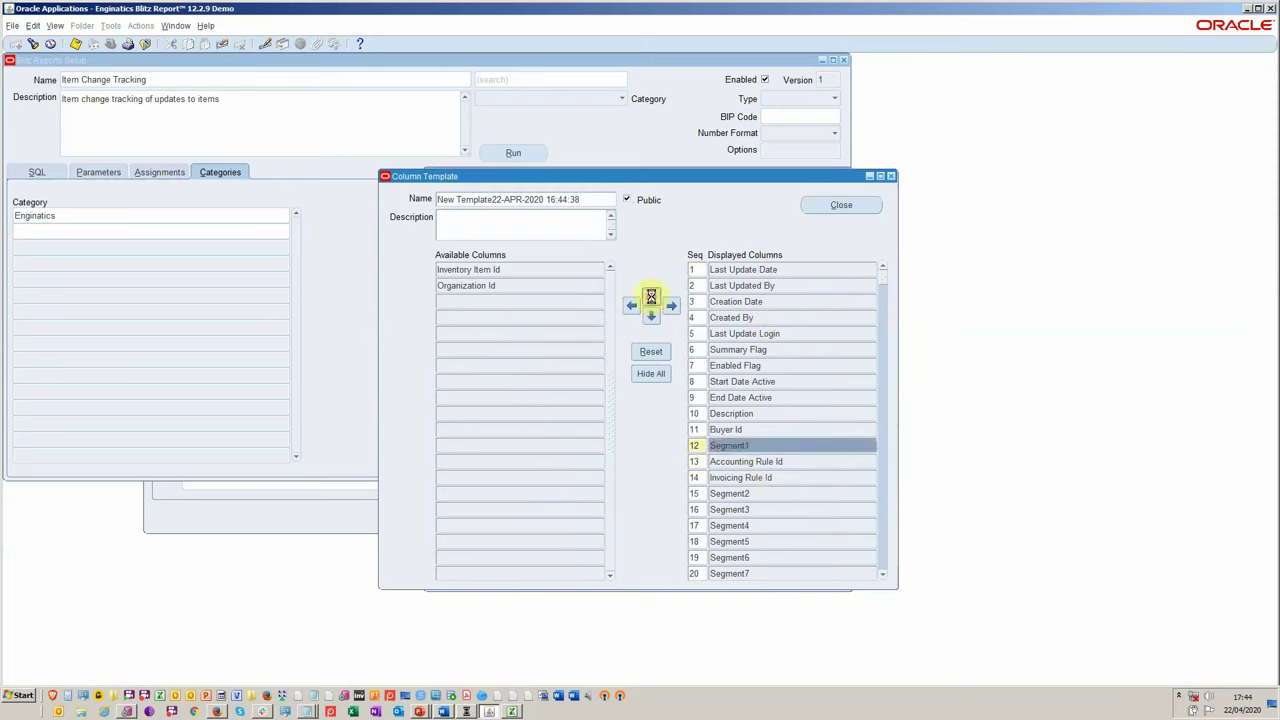
{"action": "double_click", "coordinate": [651, 297]}
{"action": "double_click", "coordinate": [651, 297]}
{"action": "left_click", "coordinate": [651, 297]}
{"action": "double_click", "coordinate": [651, 297]}
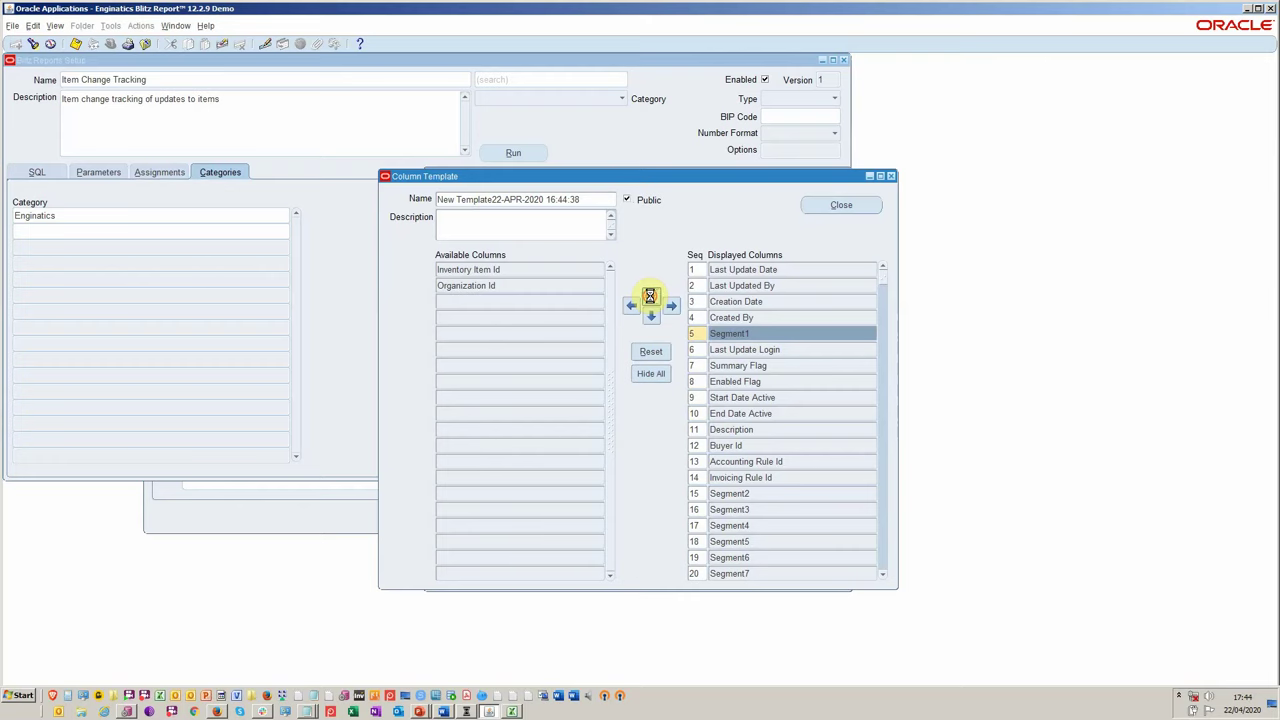
{"action": "double_click", "coordinate": [651, 297]}
{"action": "double_click", "coordinate": [651, 297]}
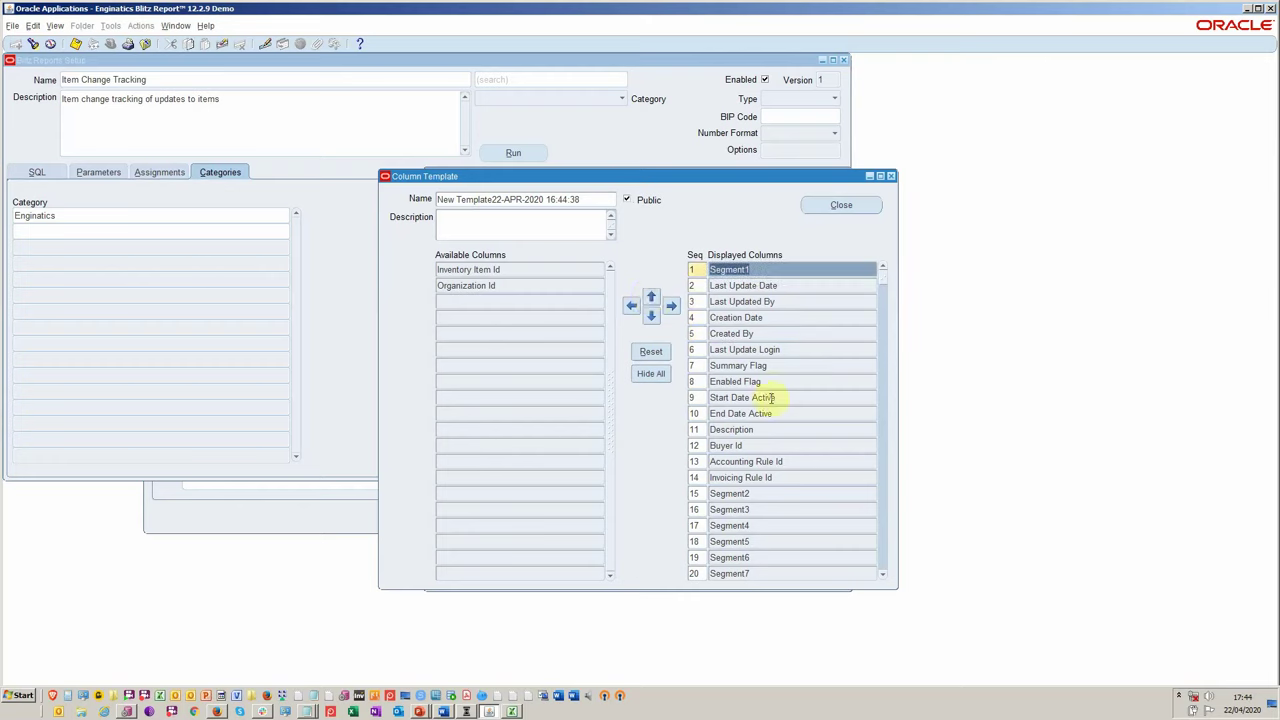
- Remove the columns Segment7 through Segment20 from the displayed columns as a range
{"action": "left_click", "coordinate": [803, 494]}
{"action": "left_click", "coordinate": [885, 463]}
{"action": "left_click", "coordinate": [803, 477], "text": "shift"}
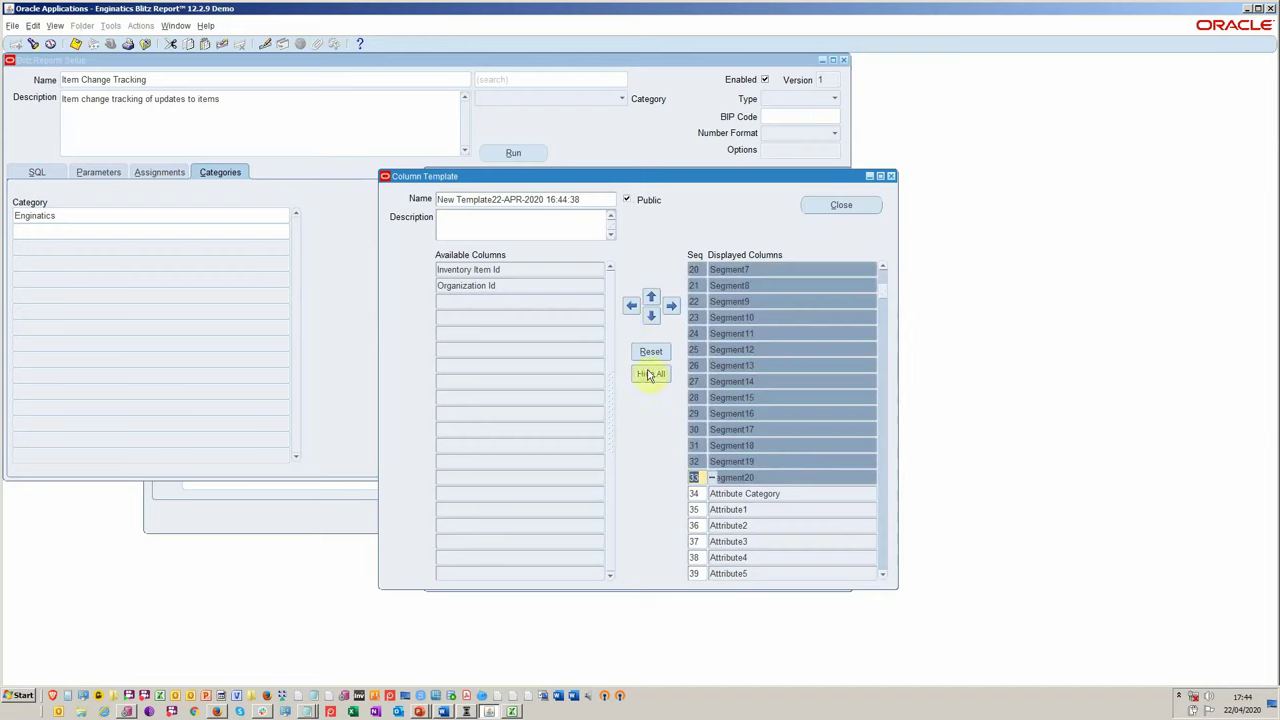
{"action": "left_click", "coordinate": [631, 309]}
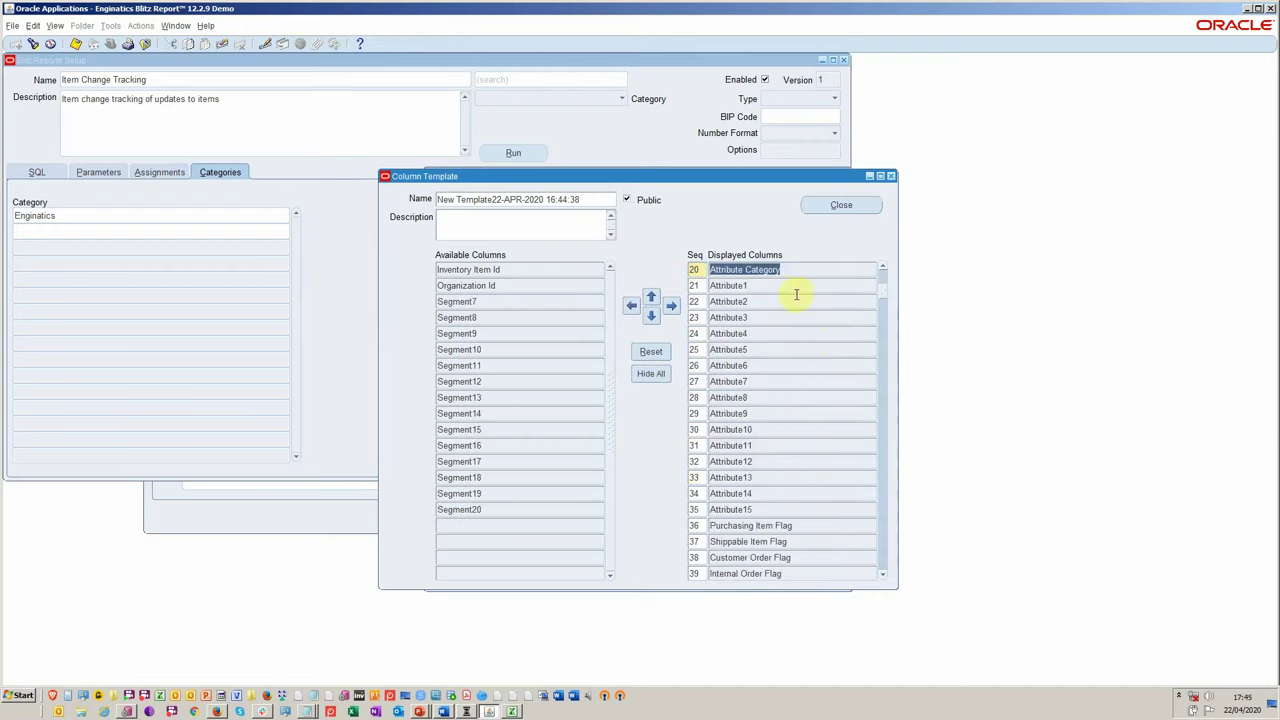
- Remove the columns Attribute1 through Attribute15 from the displayed columns
{"action": "left_click", "coordinate": [794, 285]}
{"action": "left_click", "coordinate": [788, 503]}
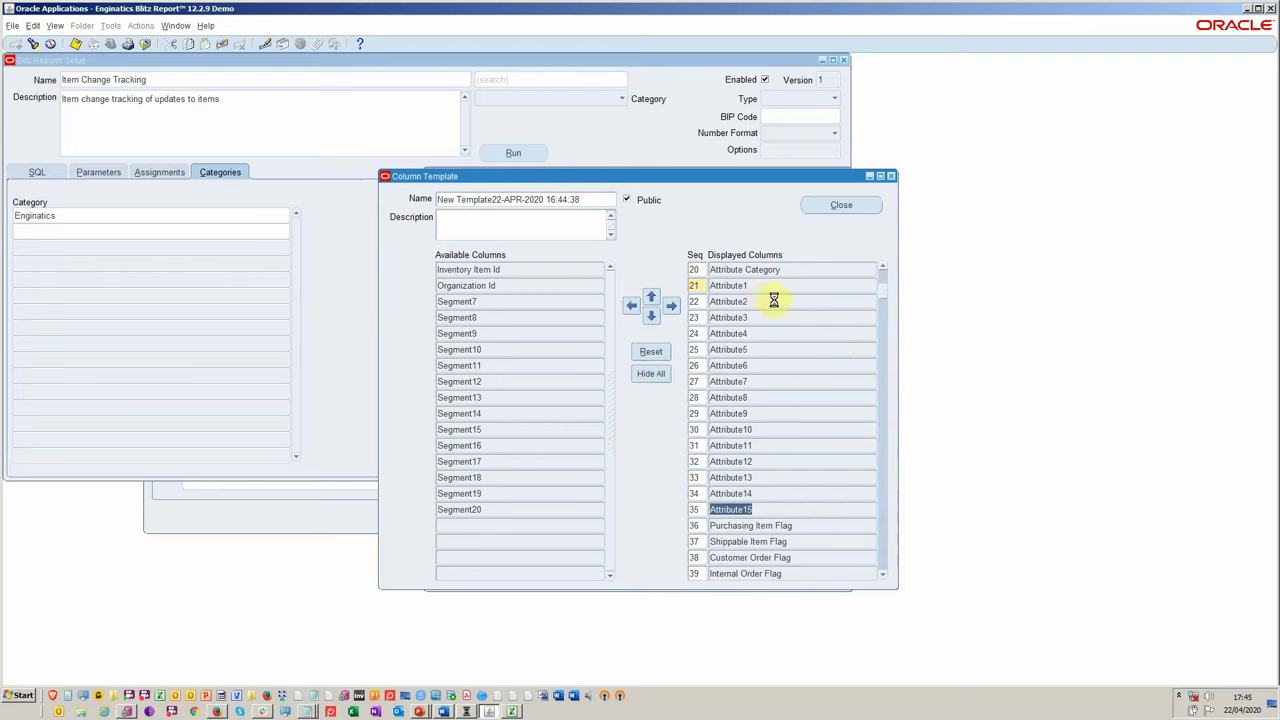
{"action": "left_click", "coordinate": [632, 308]}
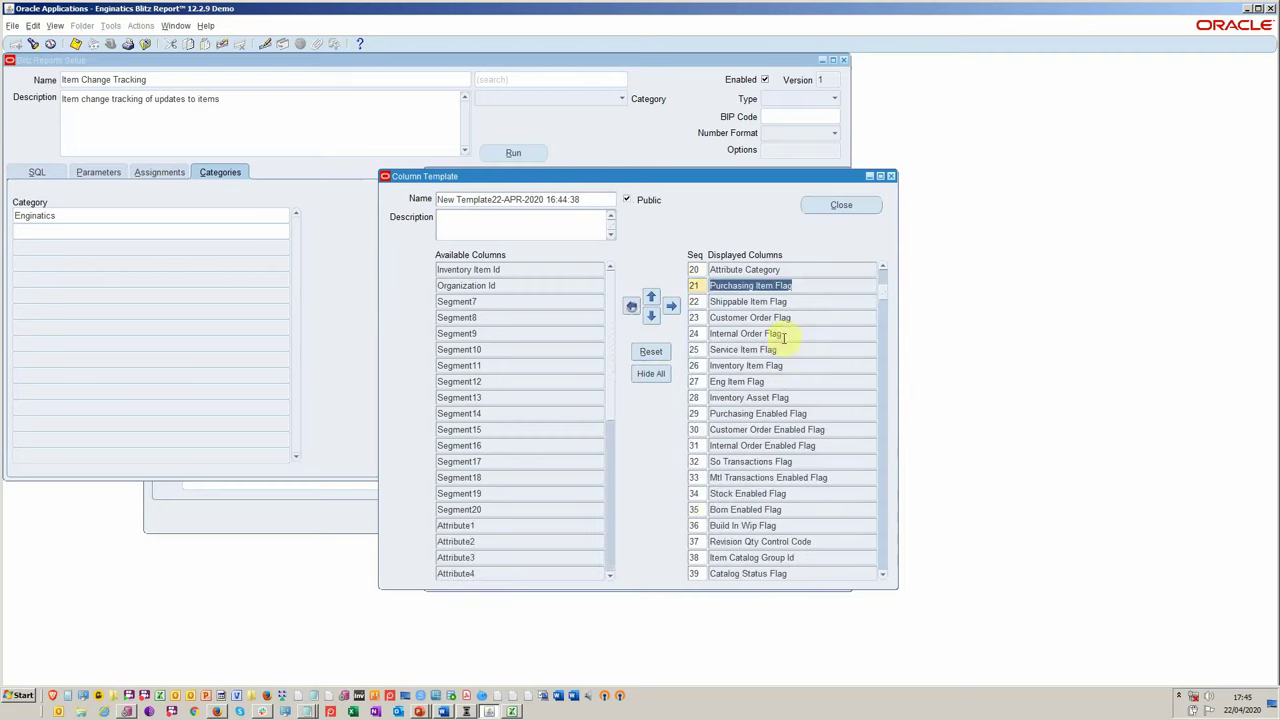
- Look through the remaining displayed columns and remove Segment2 through Segment6 from them
{"action": "left_click", "coordinate": [888, 388]}
{"action": "left_click", "coordinate": [888, 408]}
{"action": "left_click", "coordinate": [887, 418]}
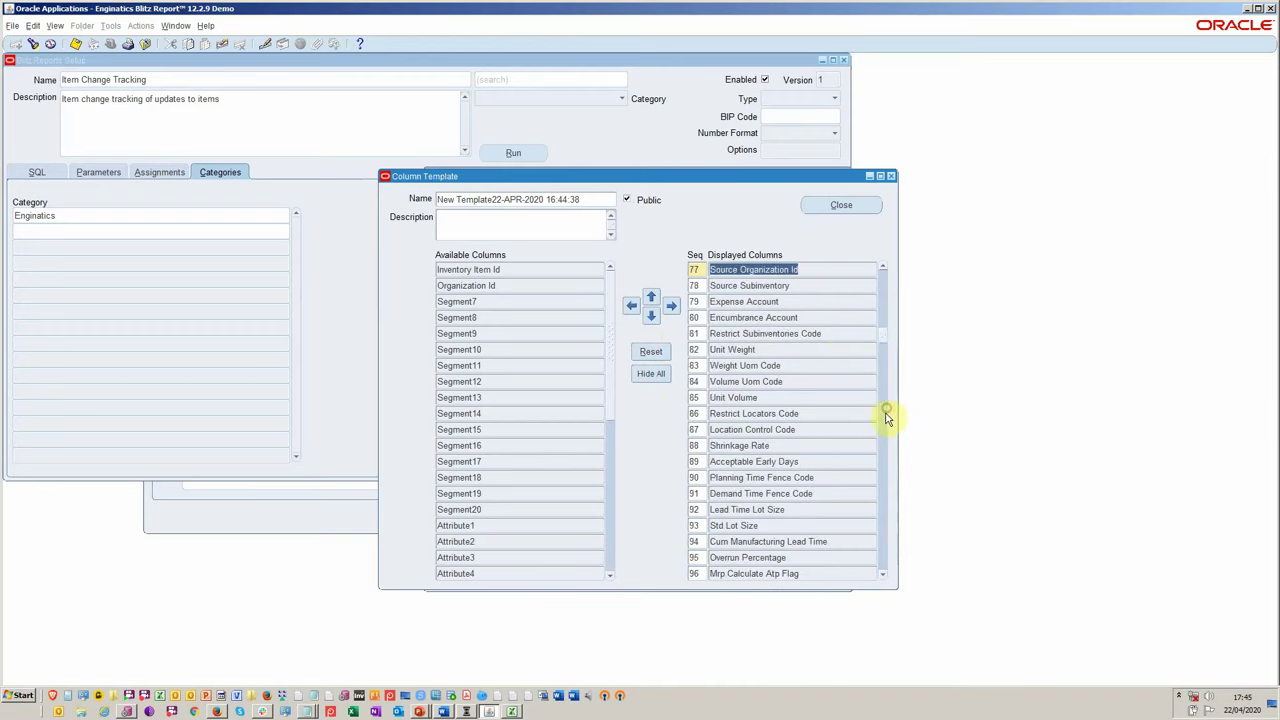
{"action": "left_click", "coordinate": [886, 422]}
{"action": "left_click", "coordinate": [882, 414]}
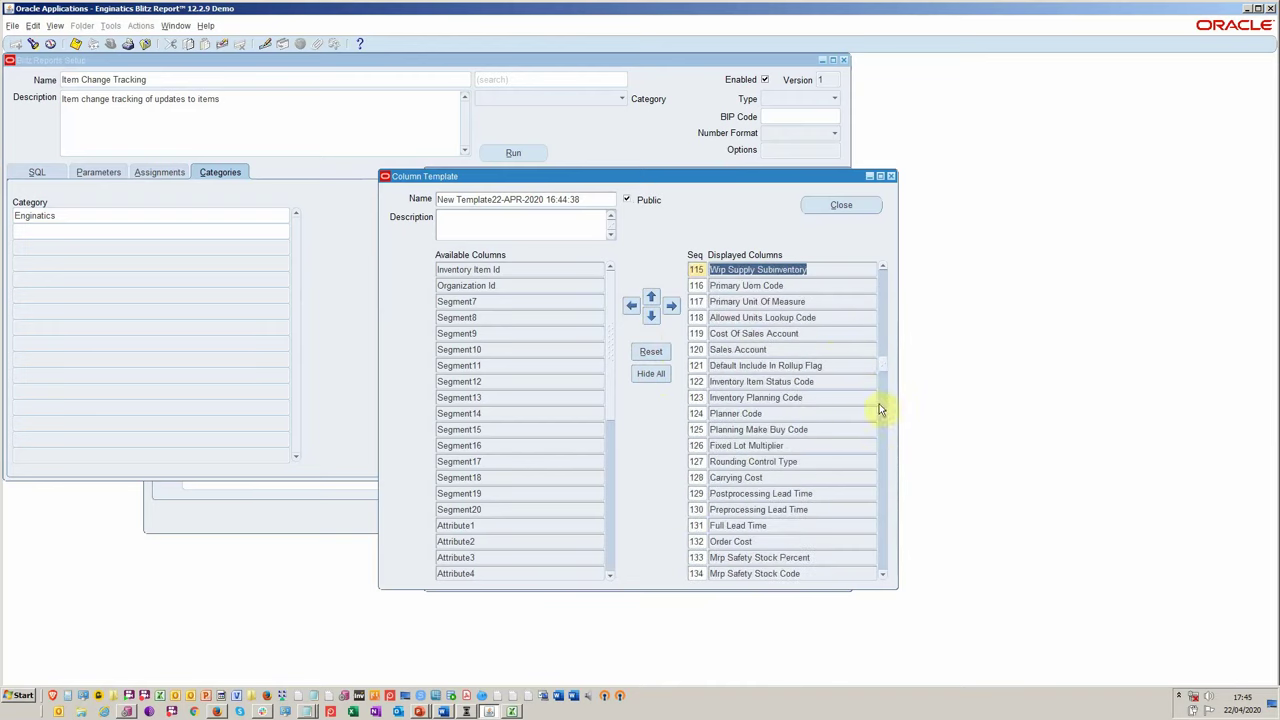
{"action": "left_click_drag", "start_coordinate": [886, 273], "coordinate": [786, 277]}
{"action": "left_click", "coordinate": [772, 270]}
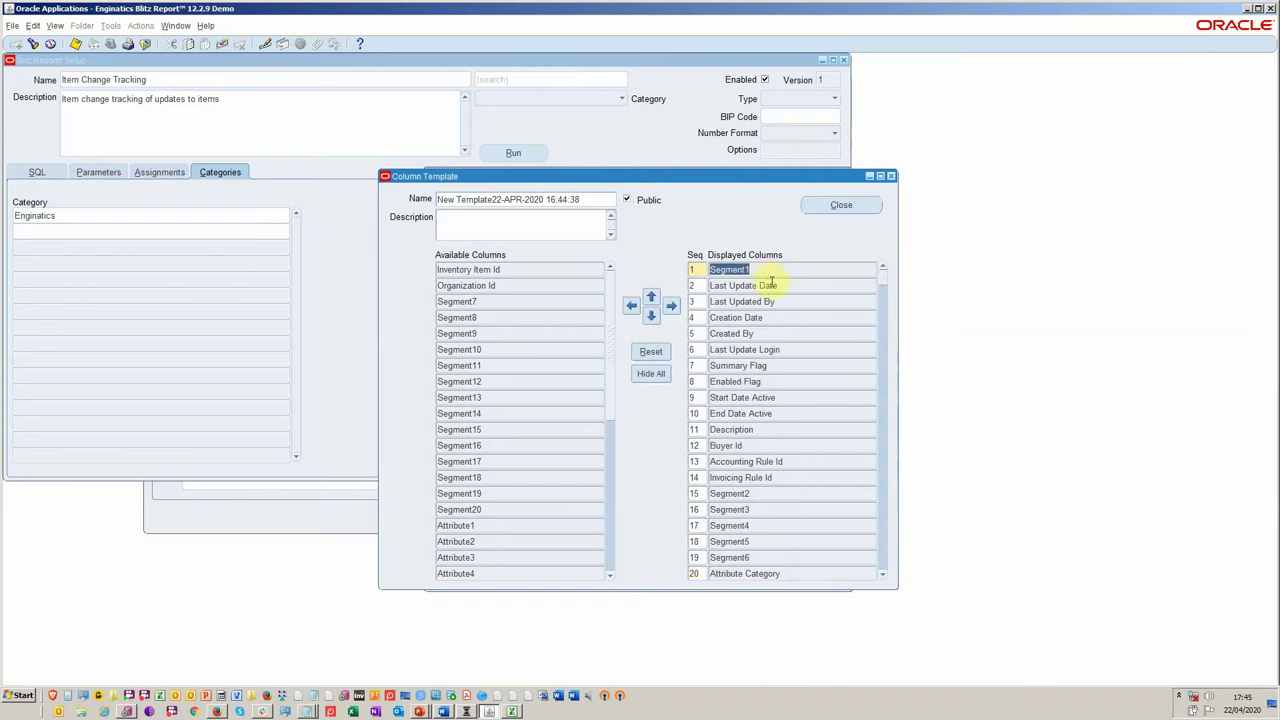
{"action": "left_click", "coordinate": [777, 493]}
{"action": "left_click", "coordinate": [781, 554], "text": "shift"}
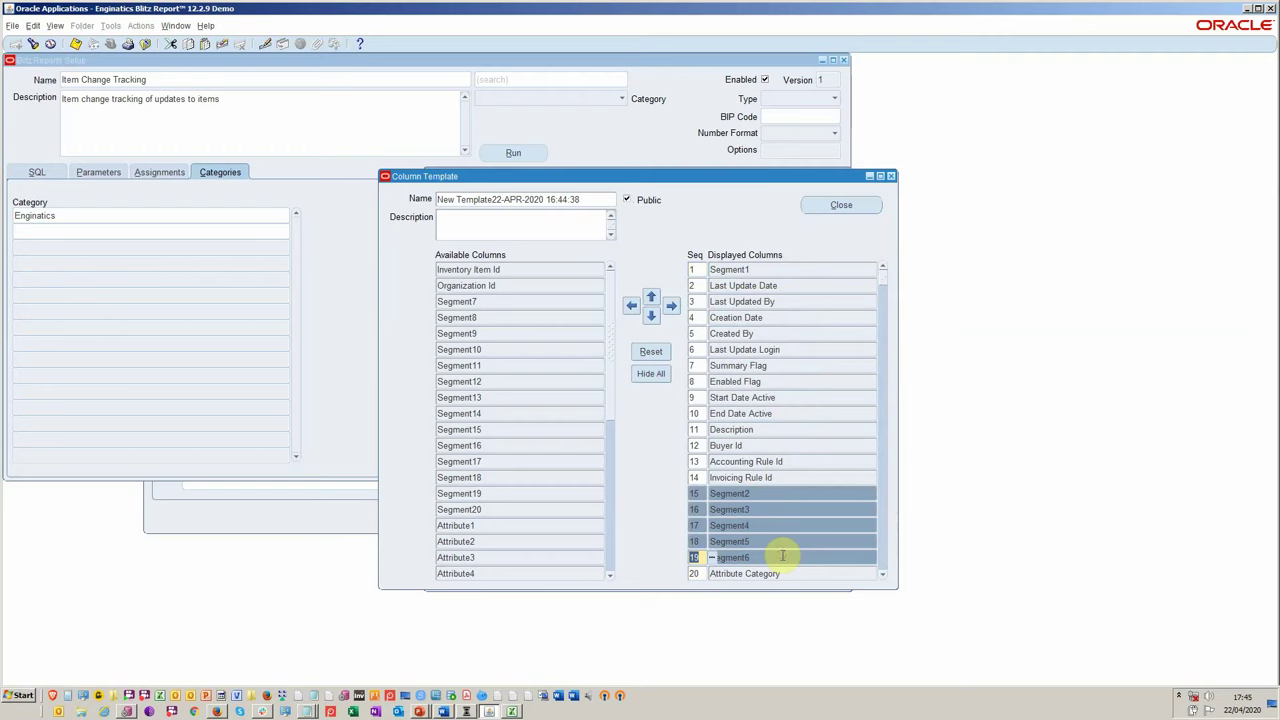
{"action": "left_click", "coordinate": [632, 305]}
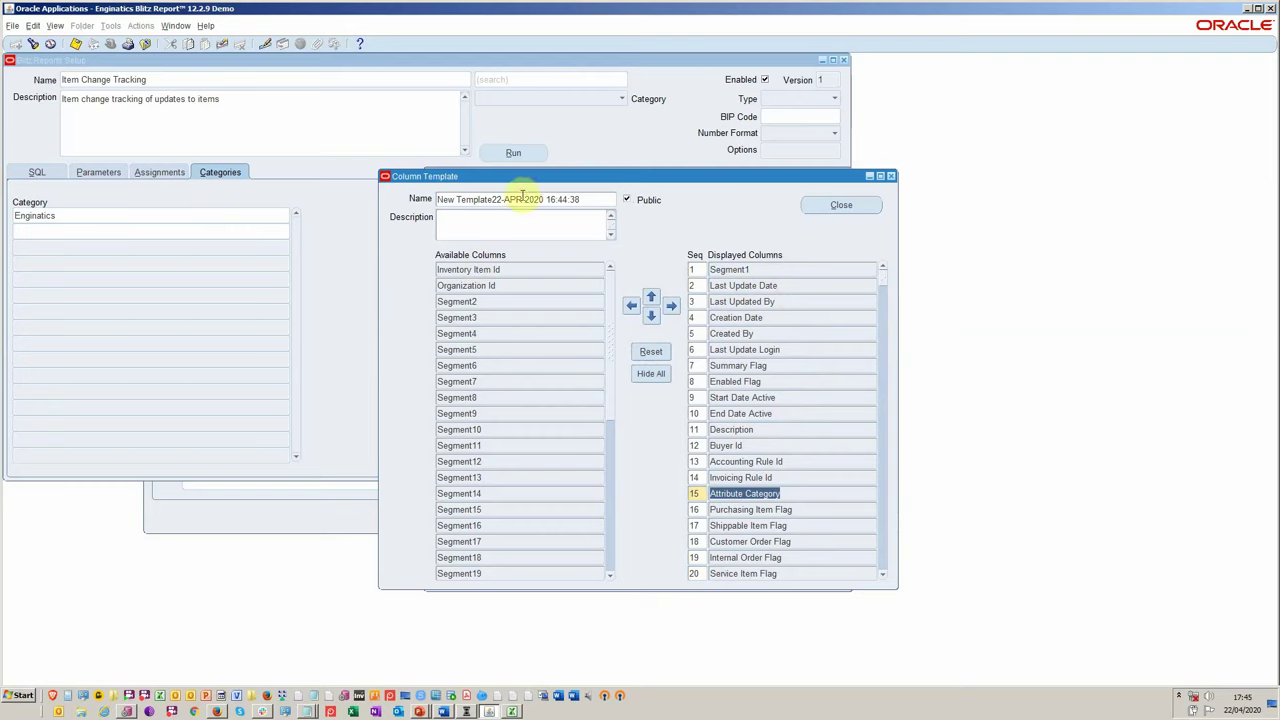
- Name the column template "Item Track - changes - user" and close it to return to the report form
{"action": "triple_click", "coordinate": [572, 204]}
{"action": "key", "text": "BackSpace"}
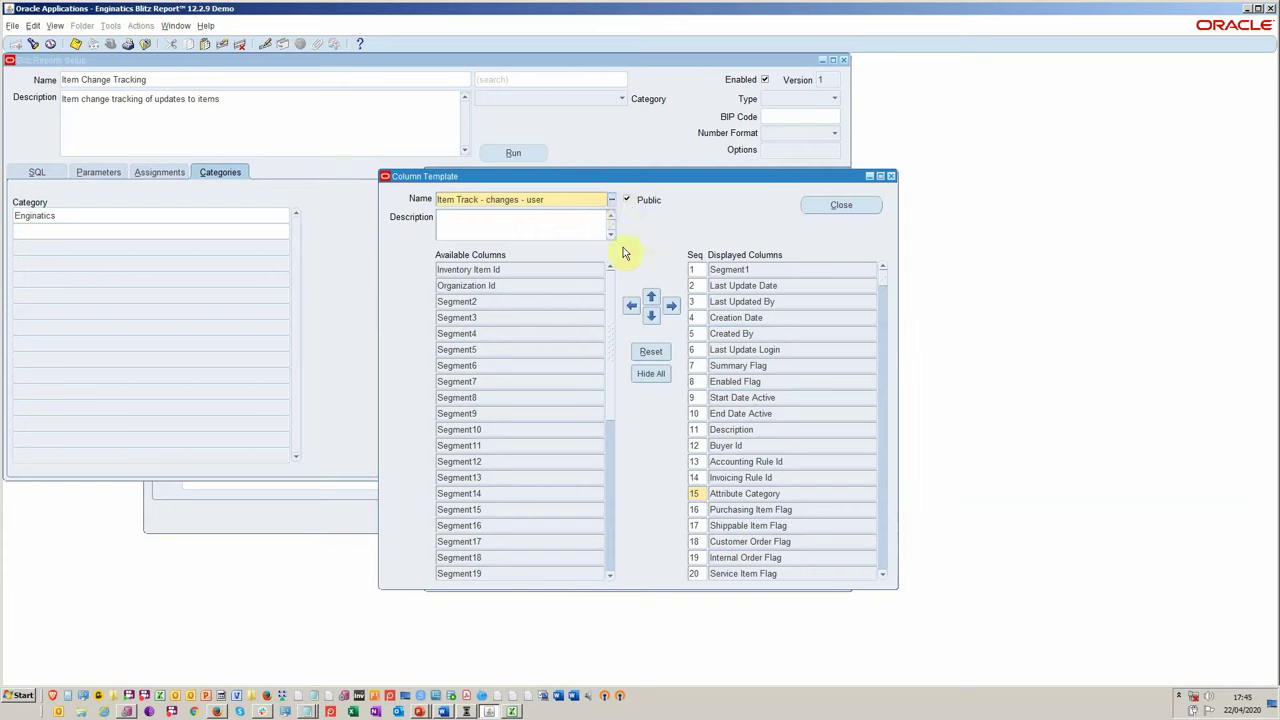
{"action": "left_click", "coordinate": [816, 210]}
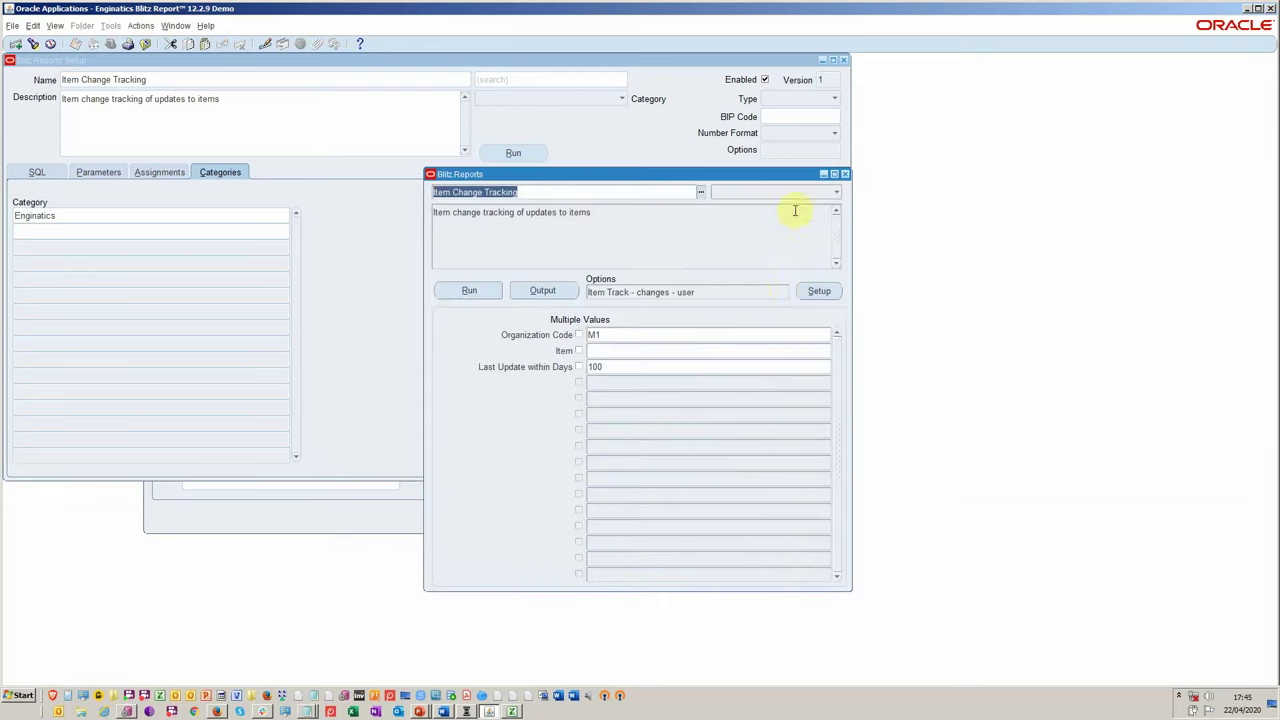
- Enter the recipient's e-mail address in the report options, keeping the output format blank, and close the options
{"action": "double_click", "coordinate": [737, 290]}
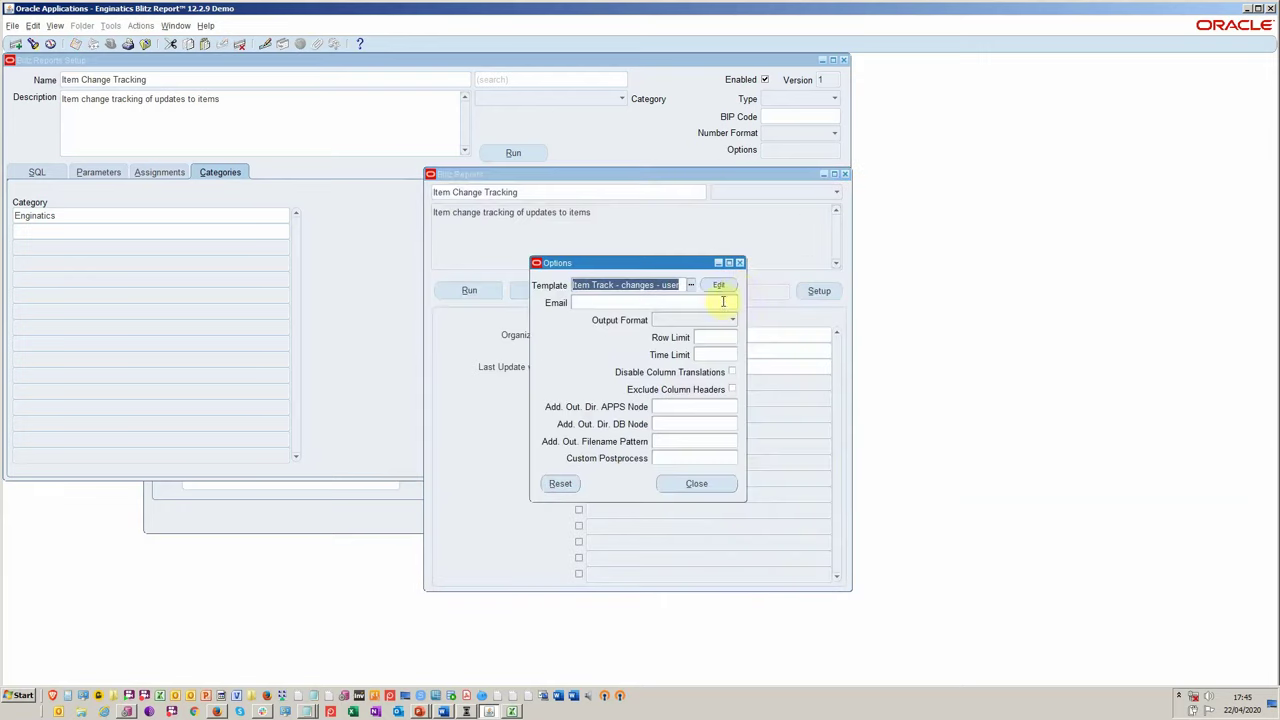
{"action": "left_click", "coordinate": [676, 303]}
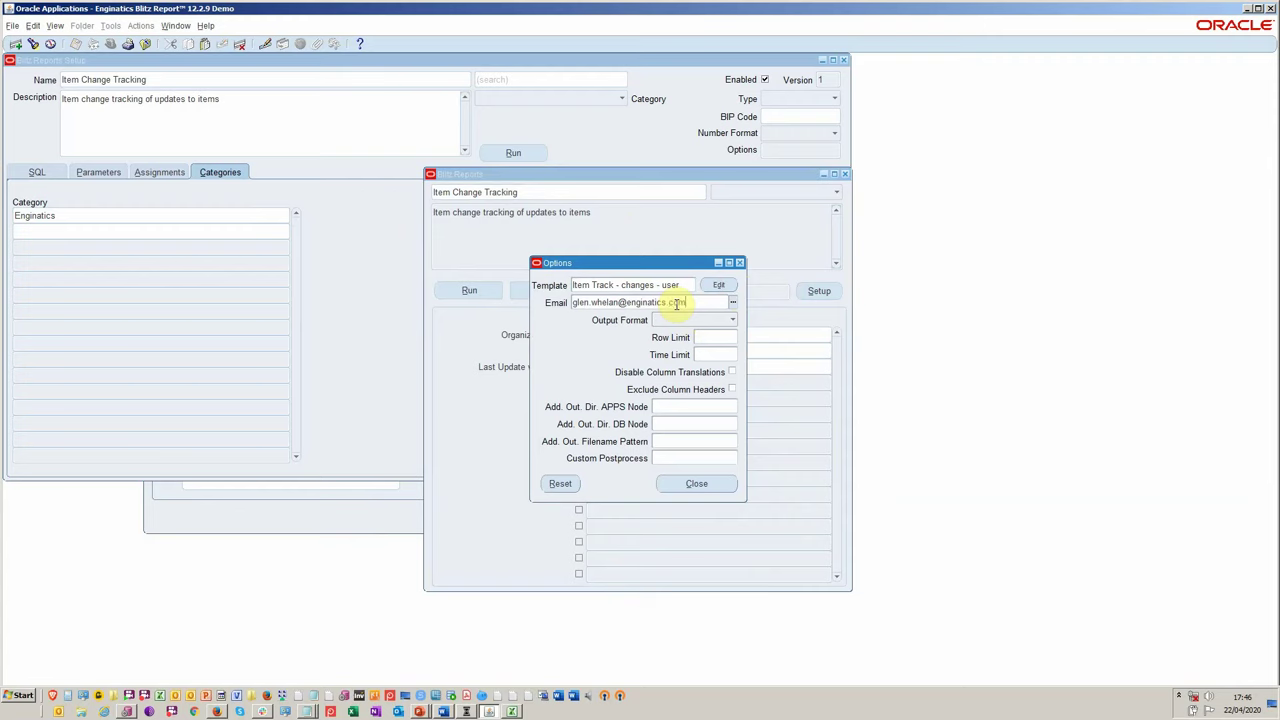
{"action": "left_click", "coordinate": [730, 321]}
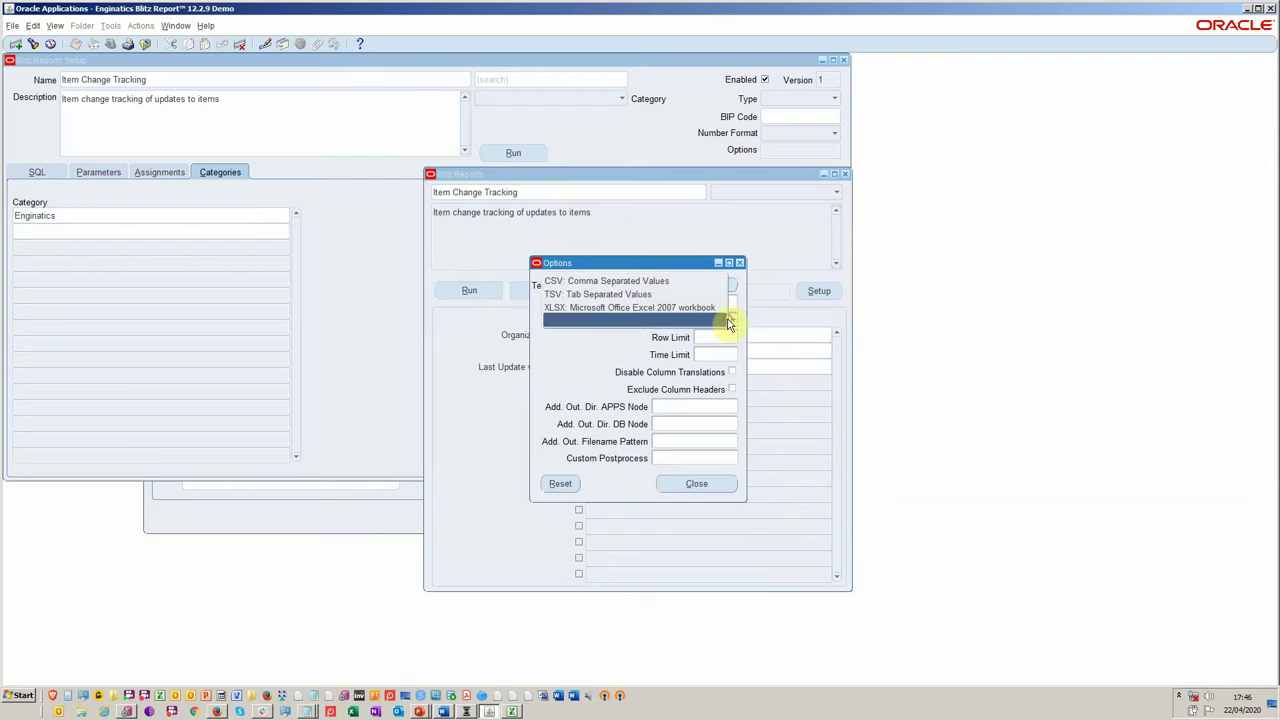
{"action": "left_click", "coordinate": [610, 338]}
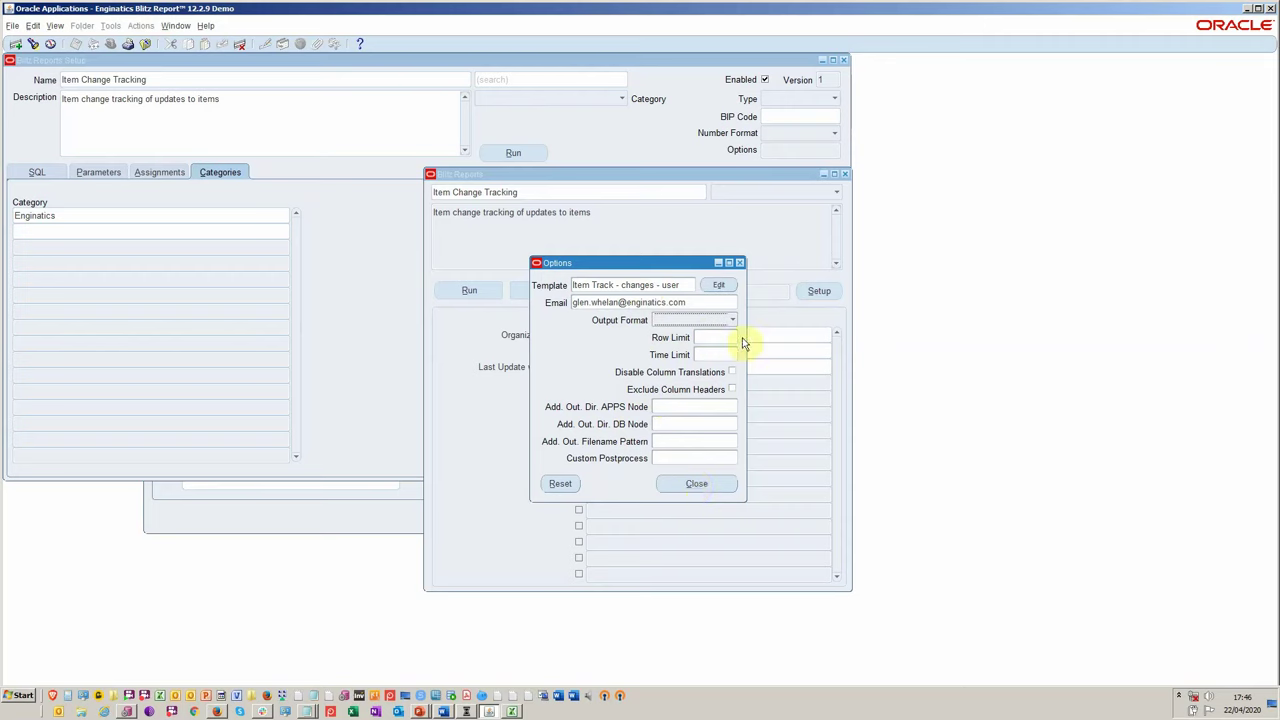
{"action": "left_click", "coordinate": [713, 489]}
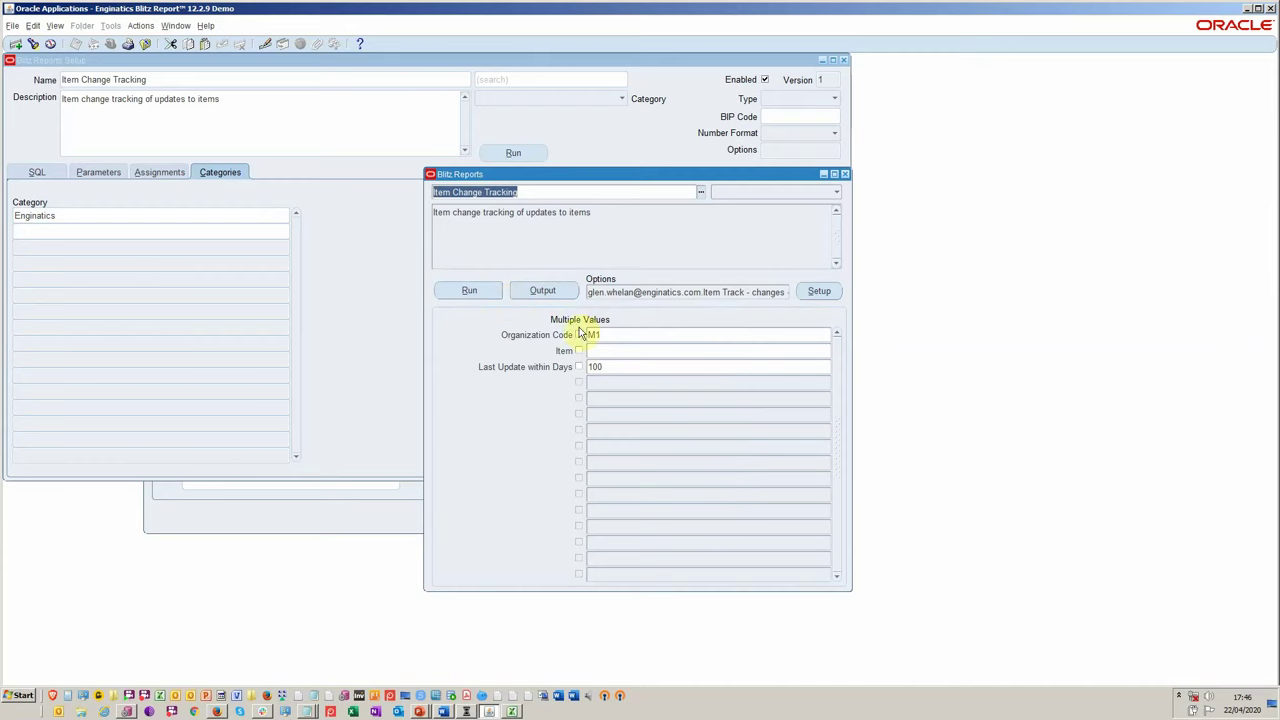
- Set Last Update within Days to 2000 and run the report with the new template to view its Excel output
{"action": "left_click", "coordinate": [666, 367]}
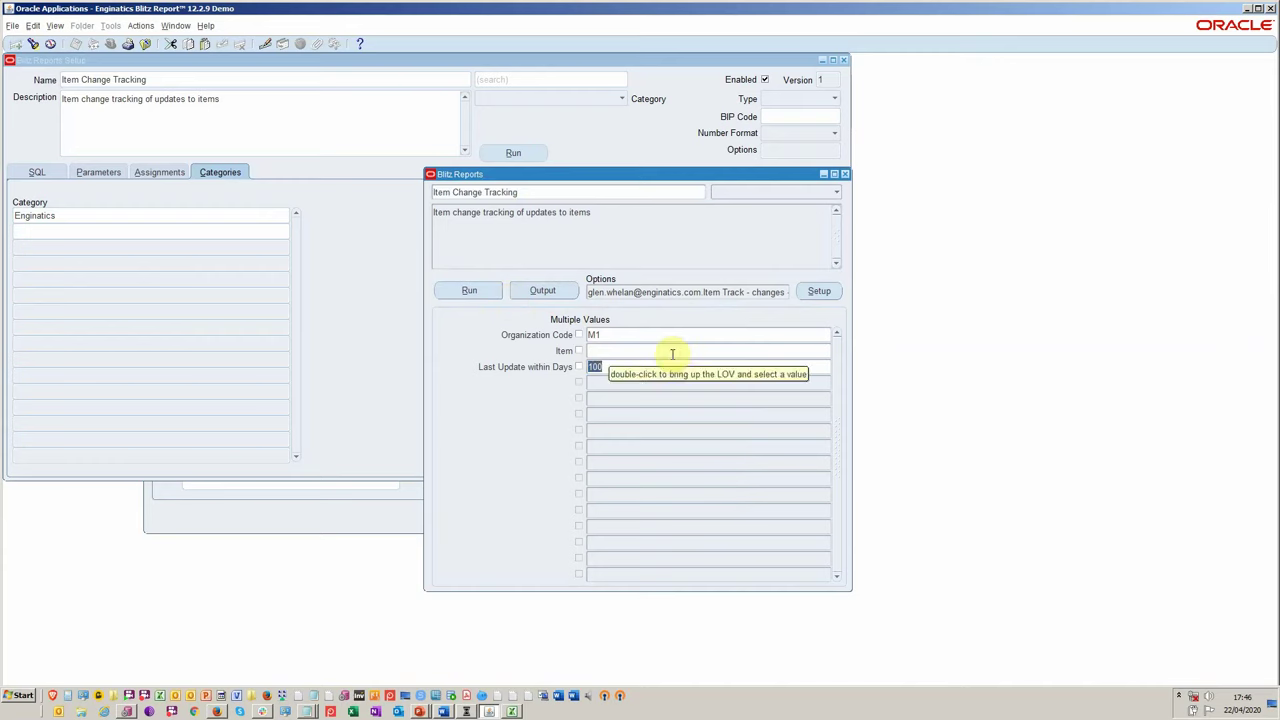
{"action": "type", "text": "2000"}
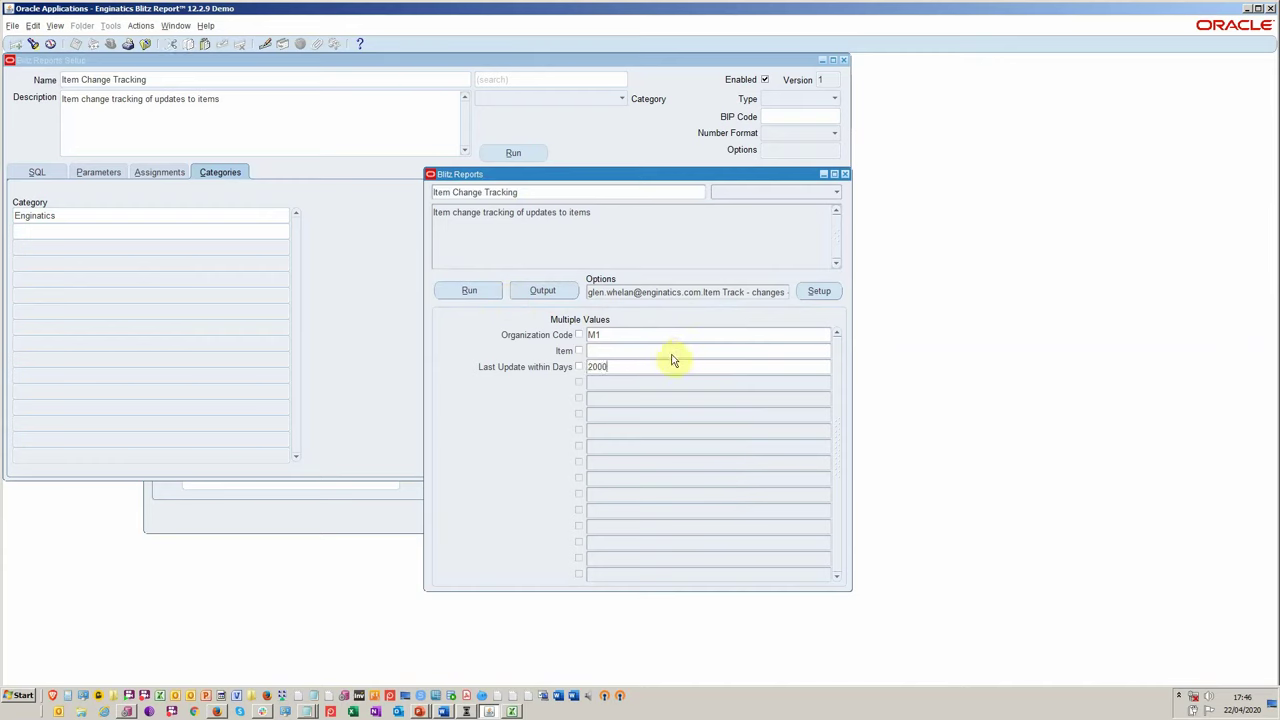
{"action": "left_click", "coordinate": [470, 290]}
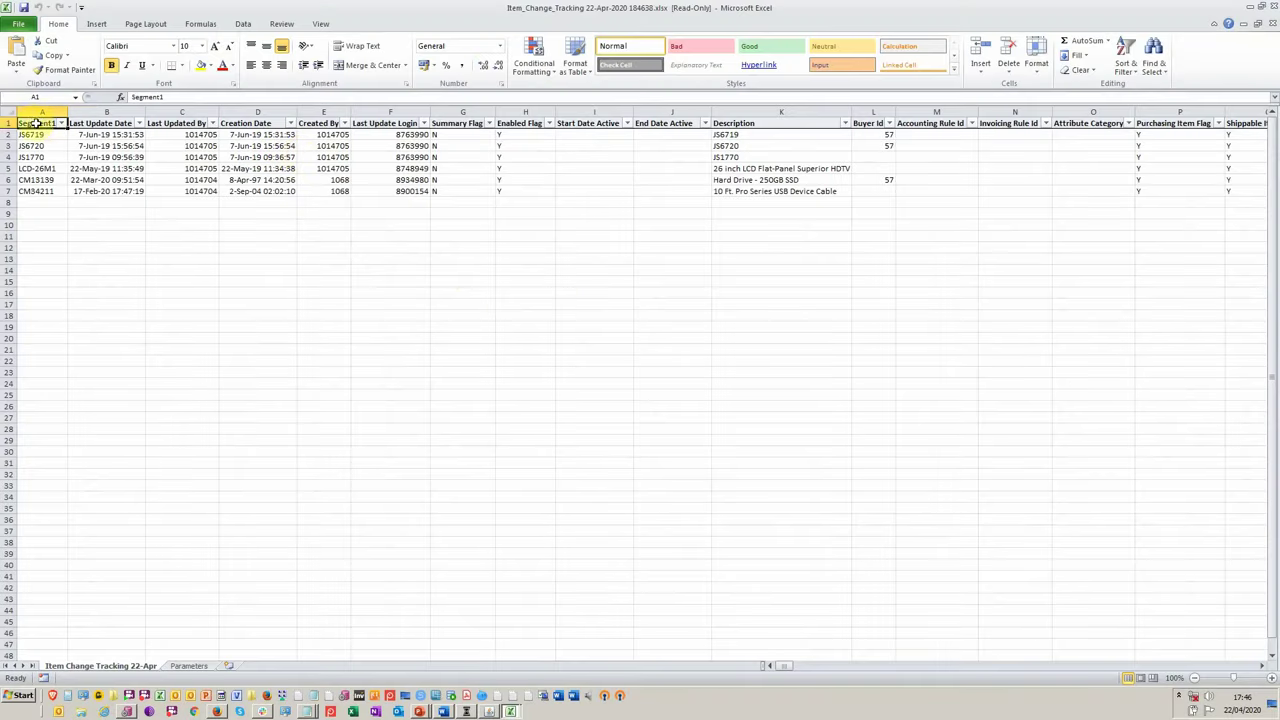
{"action": "key", "text": "alt+Tab"}
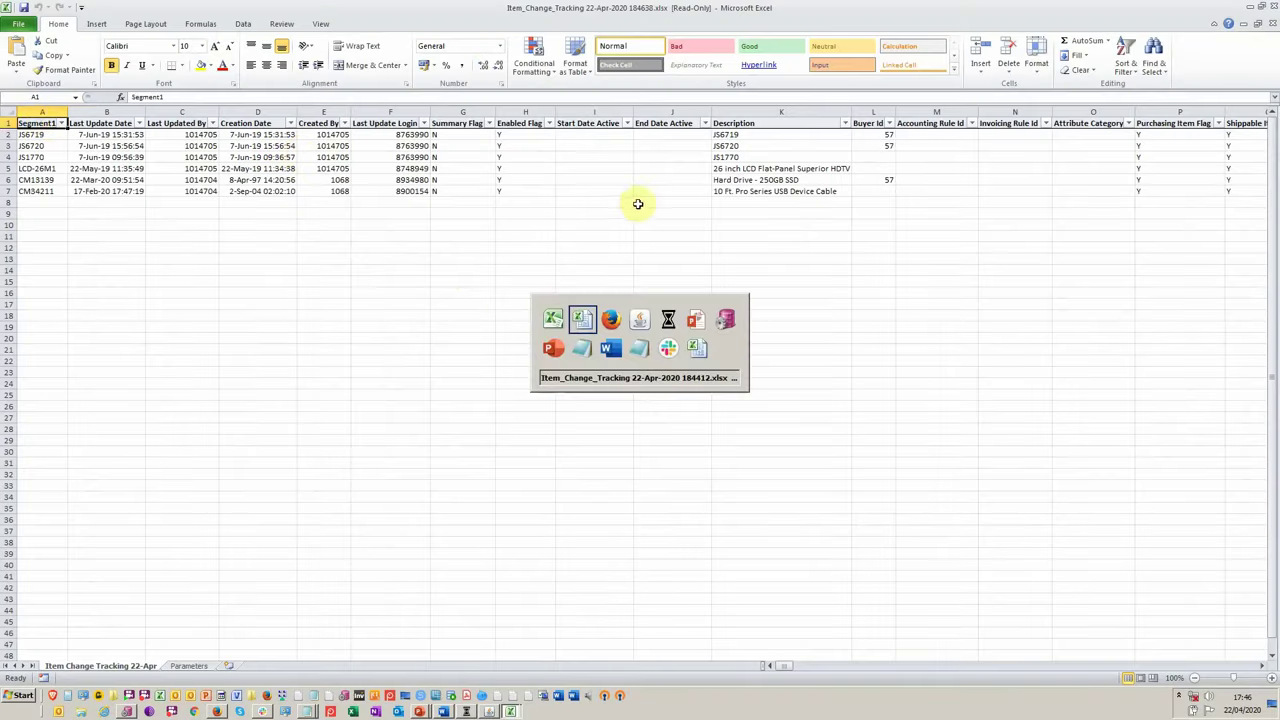
- Switch to Oracle Applications and open the version history of the Item Change Tracking report from its setup
{"action": "key", "text": "alt+Tab"}
{"action": "key", "text": "alt+Tab"}
{"action": "key", "text": "alt+Tab"}
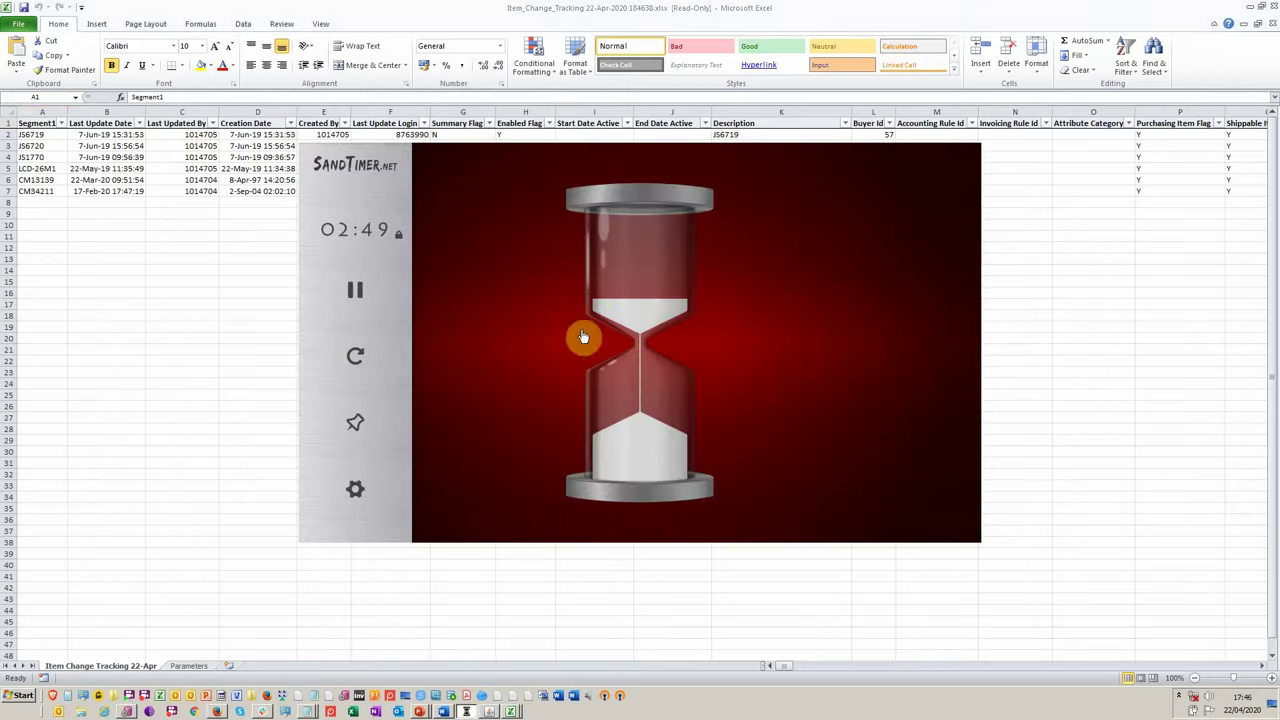
{"action": "key", "text": "alt+Tab"}
{"action": "key", "text": "alt+Tab"}
{"action": "key", "text": "alt+Tab"}
{"action": "key", "text": "alt+Tab"}
{"action": "key", "text": "alt+Tab"}
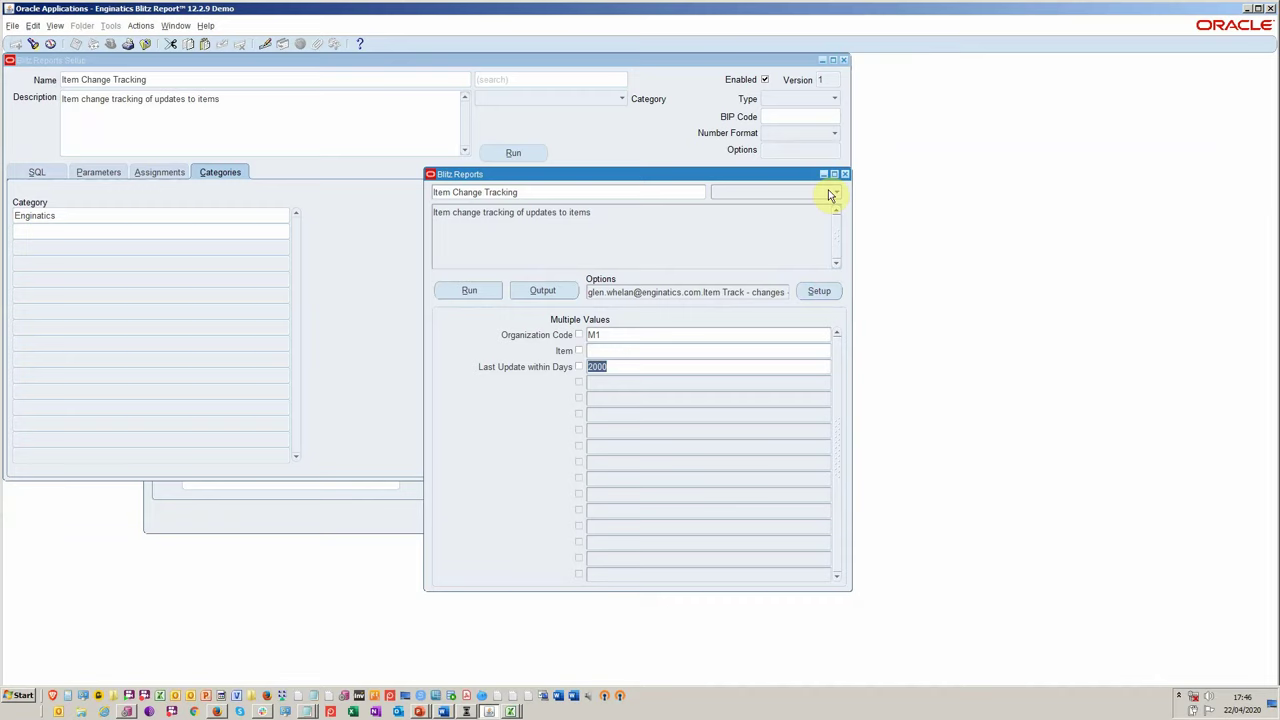
{"action": "left_click", "coordinate": [819, 291]}
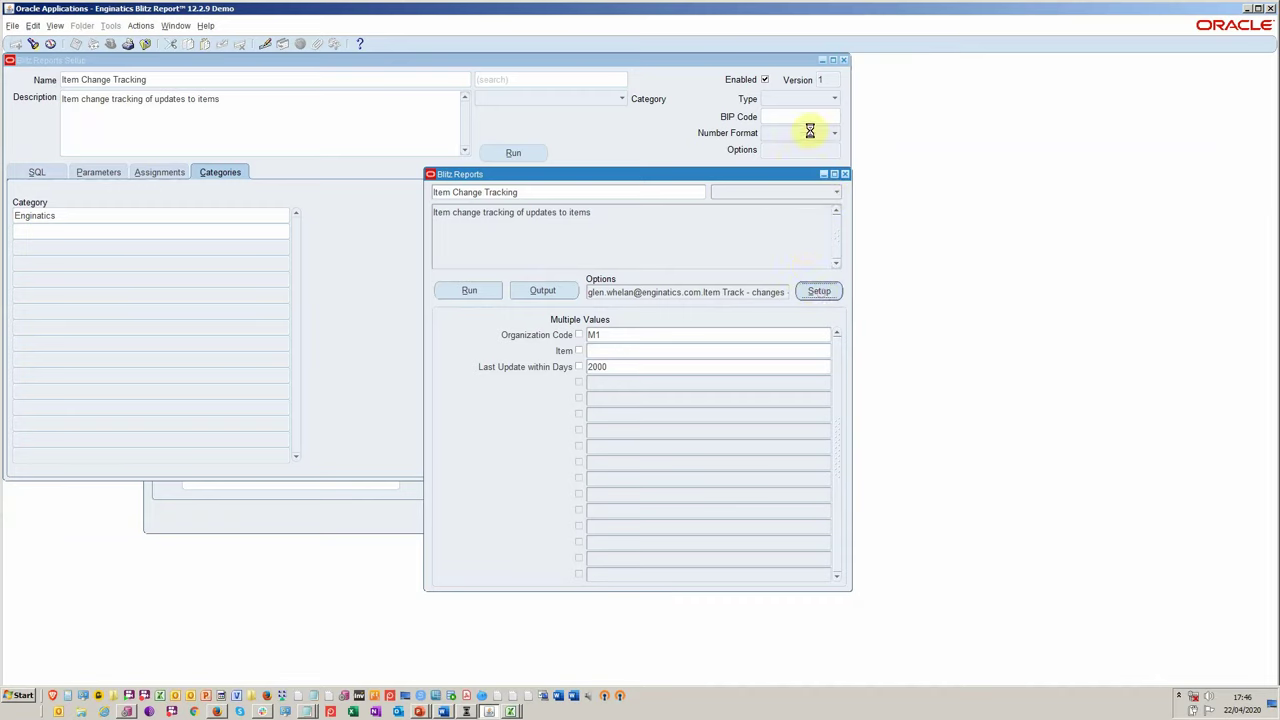
{"action": "double_click", "coordinate": [820, 80]}
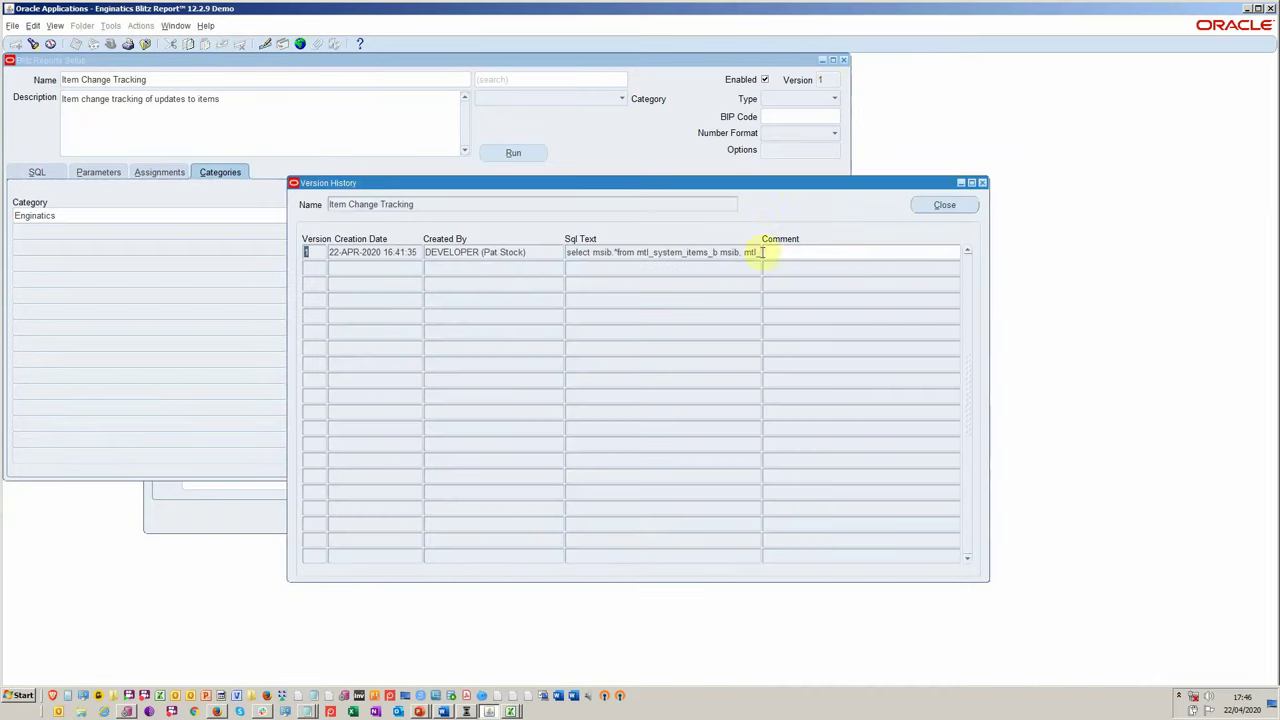
- Add the comment "ready for user testing" to version 1 of the report and close the version history
{"action": "left_click", "coordinate": [777, 252]}
{"action": "type", "text": "ready for user"}
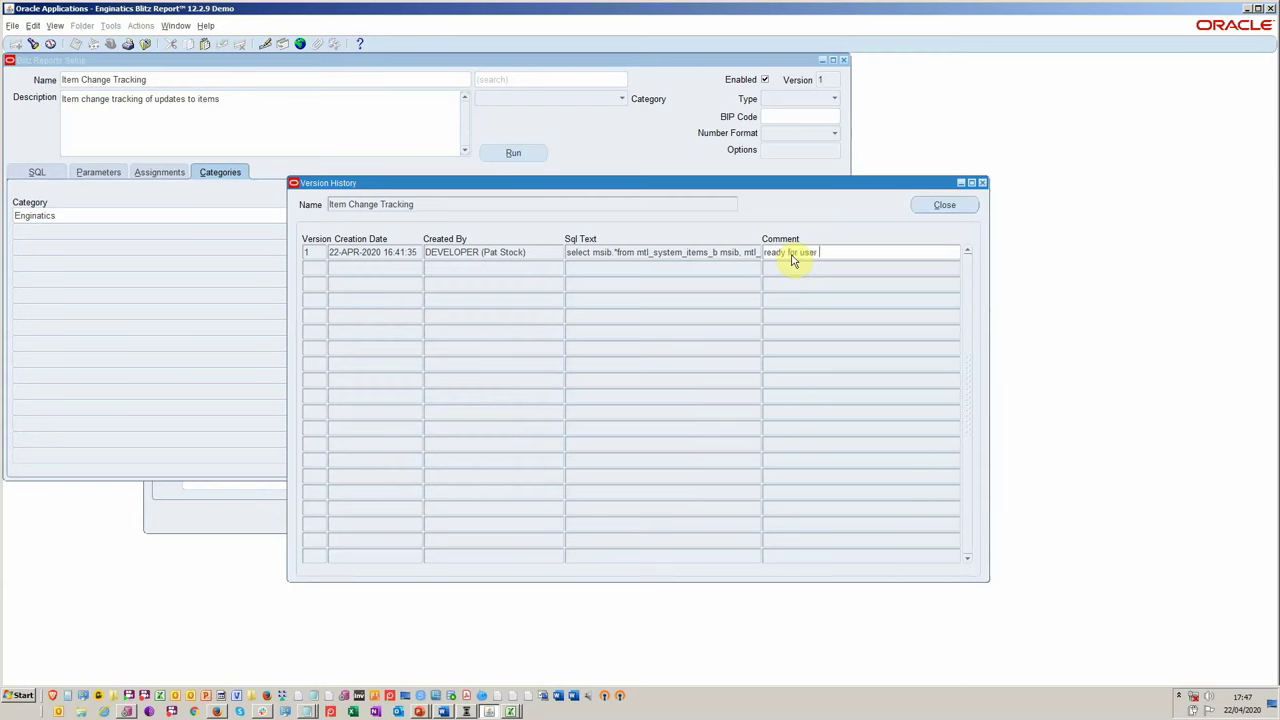
{"action": "type", "text": "testing"}
{"action": "left_click", "coordinate": [930, 212]}
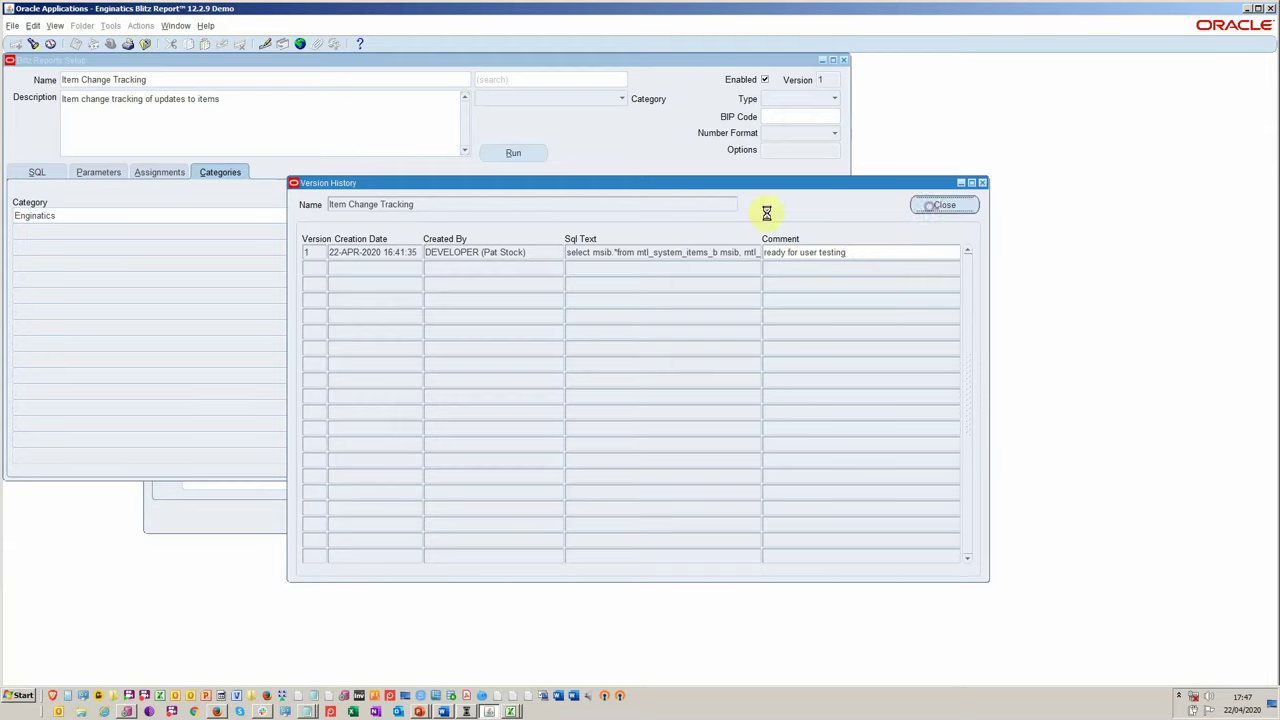
{"action": "left_click", "coordinate": [110, 26]}
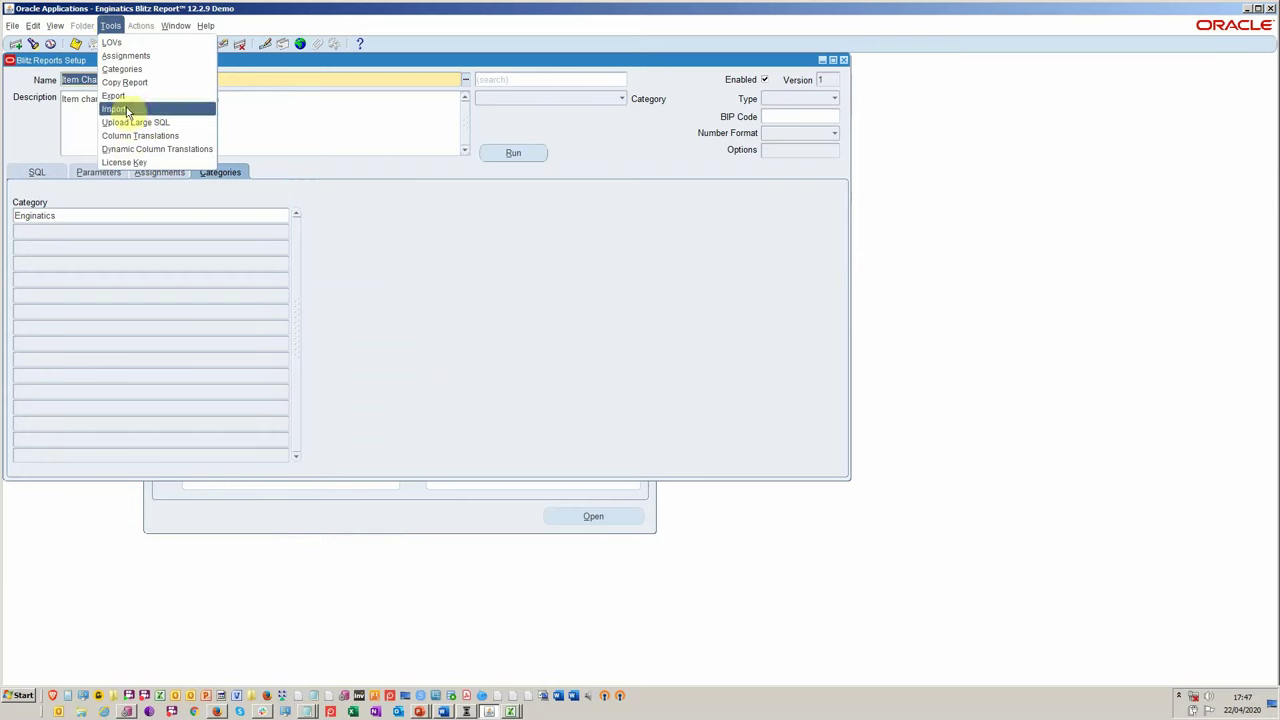
{"action": "left_click", "coordinate": [170, 200]}
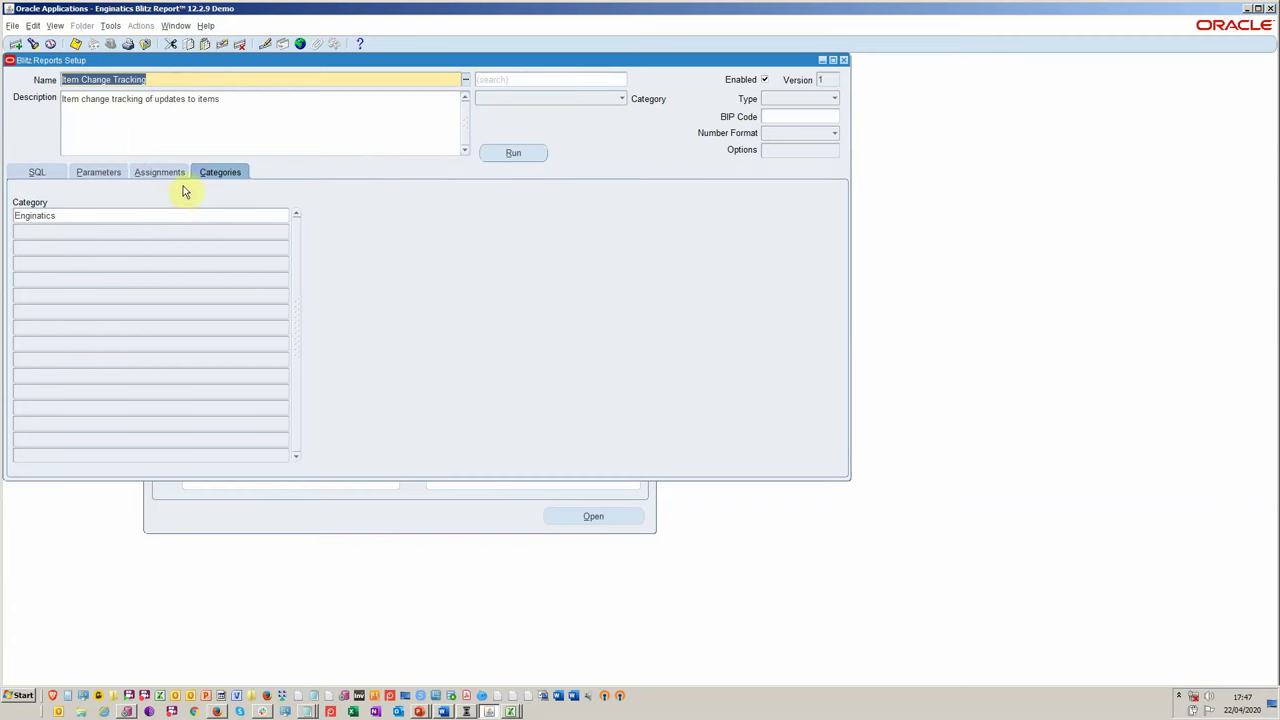
- Review the Item Change Tracking report's SQL, parameters and assignments, and close the report setup to return to the Navigator
{"action": "left_click", "coordinate": [53, 174]}
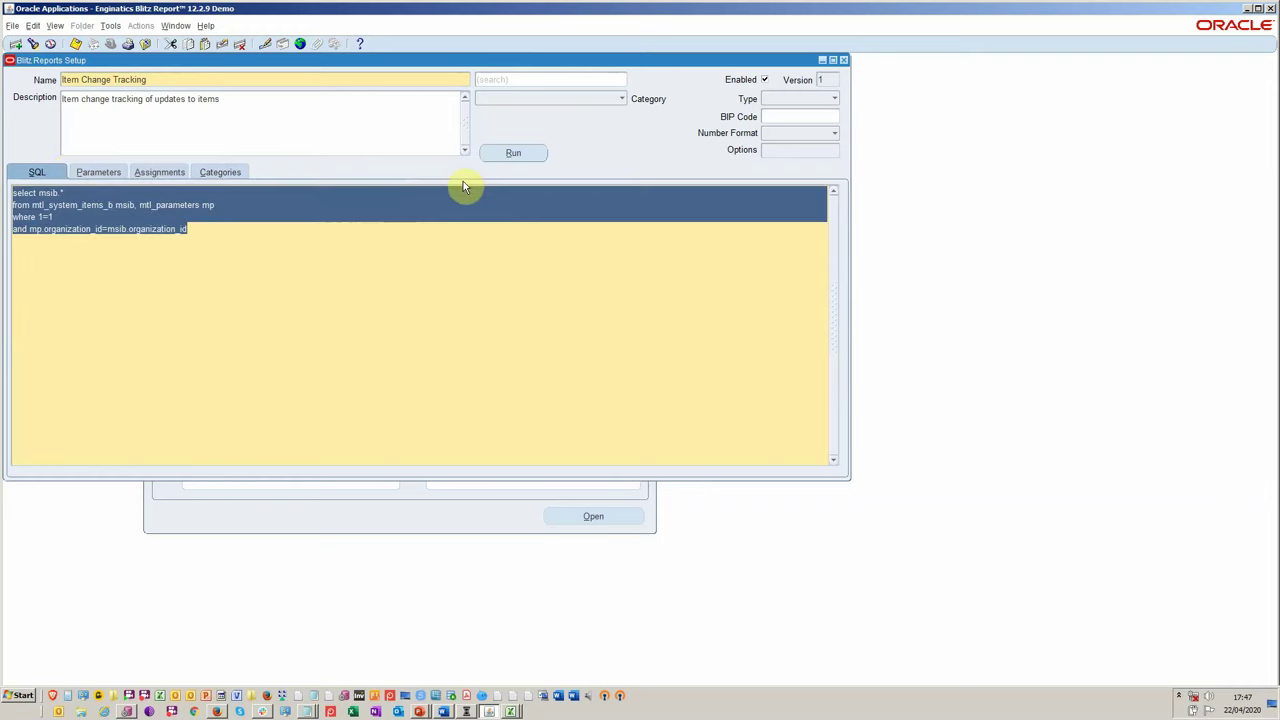
{"action": "key", "text": "ctrl+space"}
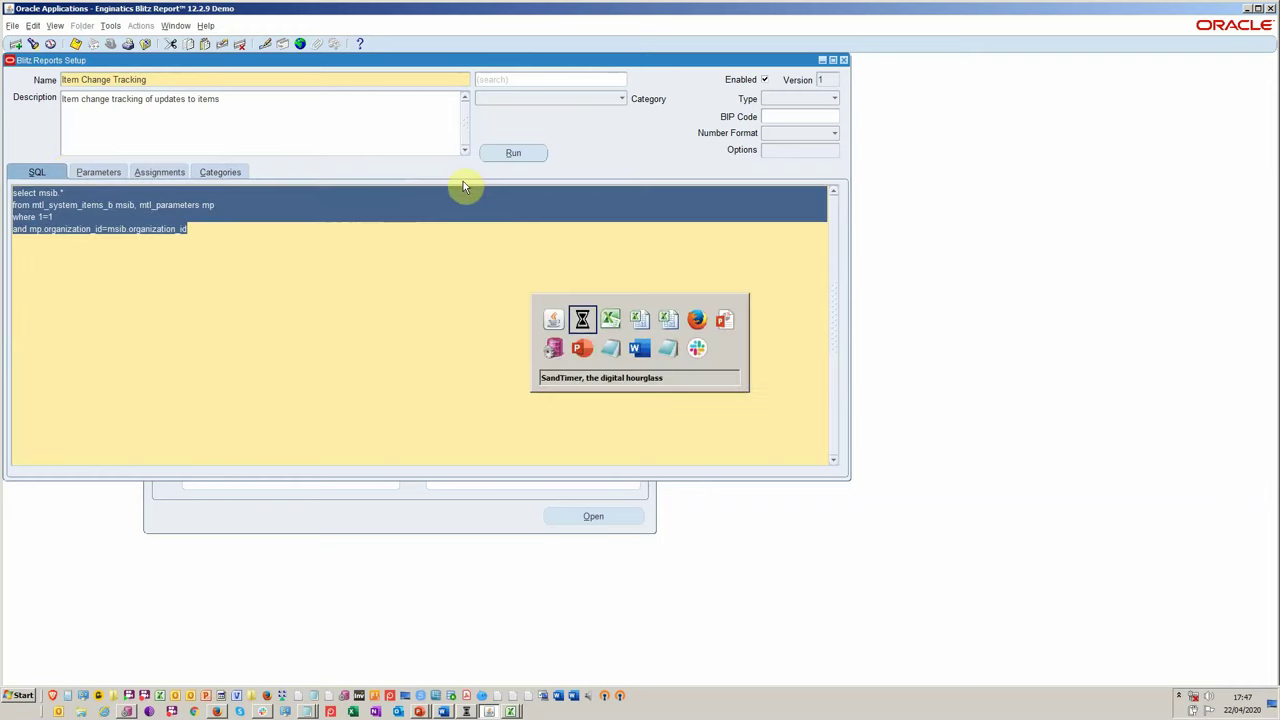
{"action": "key", "text": "Return"}
{"action": "key", "text": "alt+Tab"}
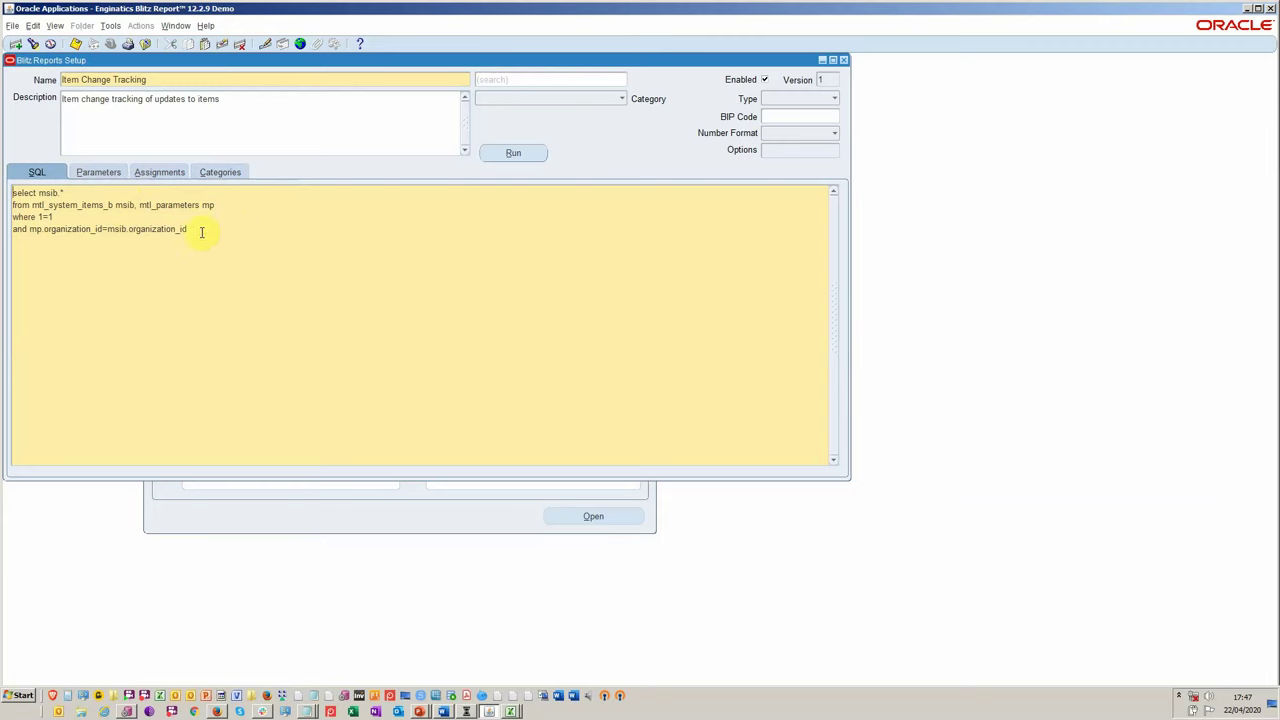
{"action": "left_click", "coordinate": [100, 171]}
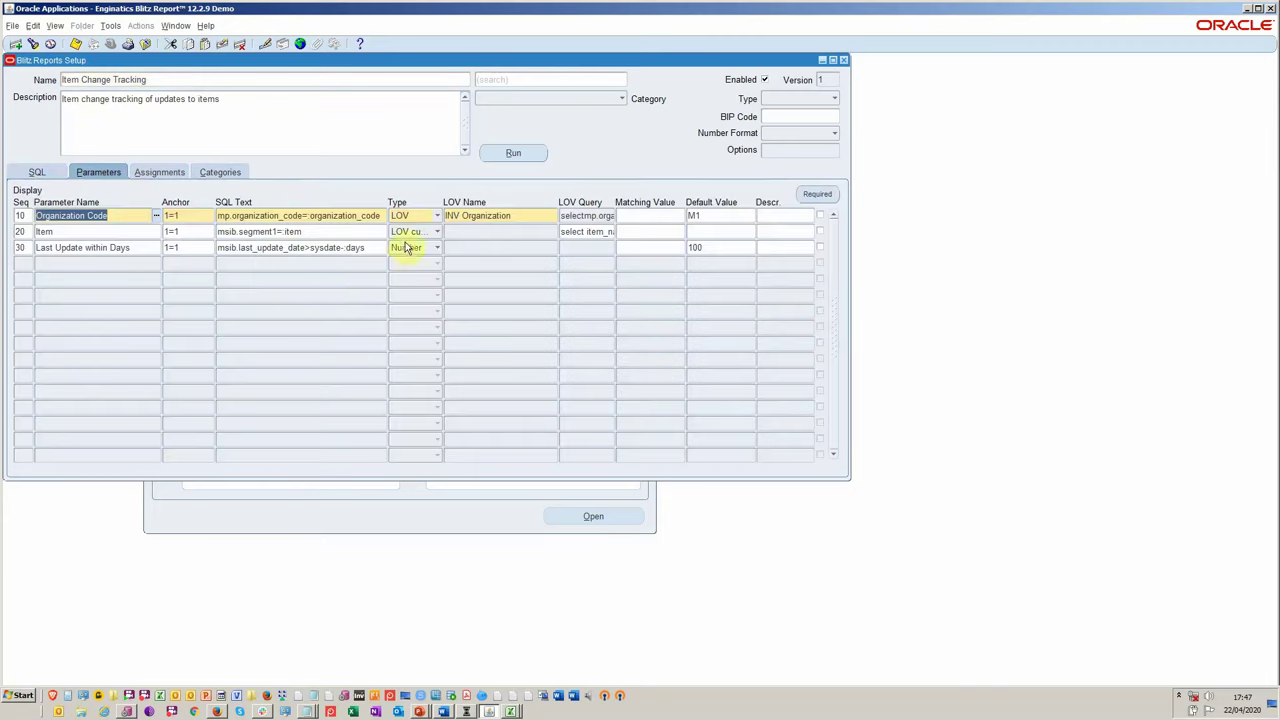
{"action": "left_click", "coordinate": [145, 248]}
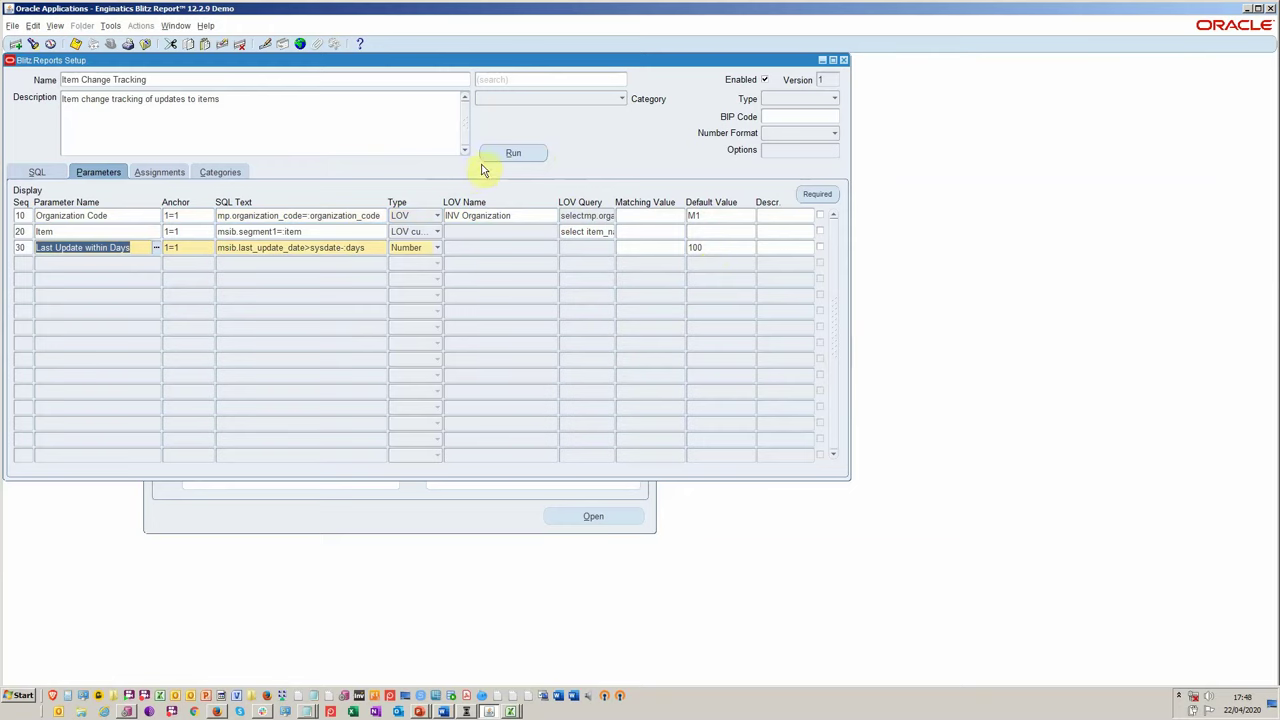
{"action": "left_click", "coordinate": [145, 172]}
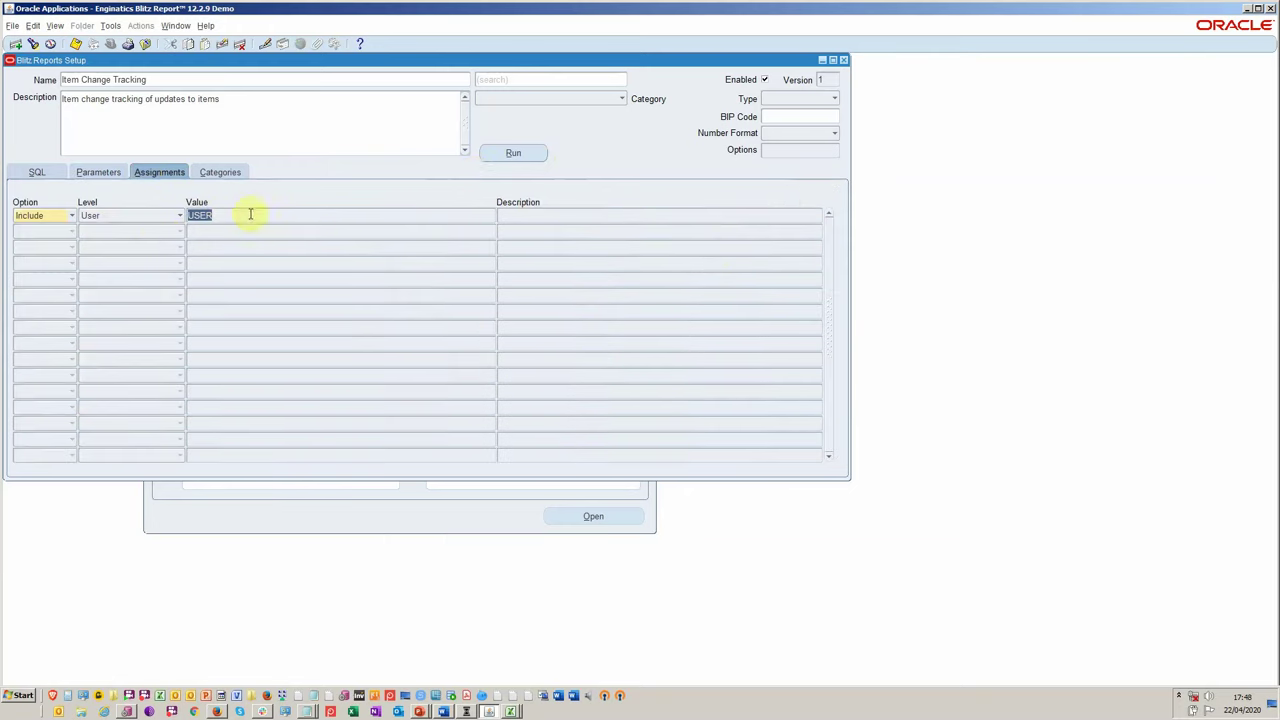
{"action": "left_click", "coordinate": [841, 62]}
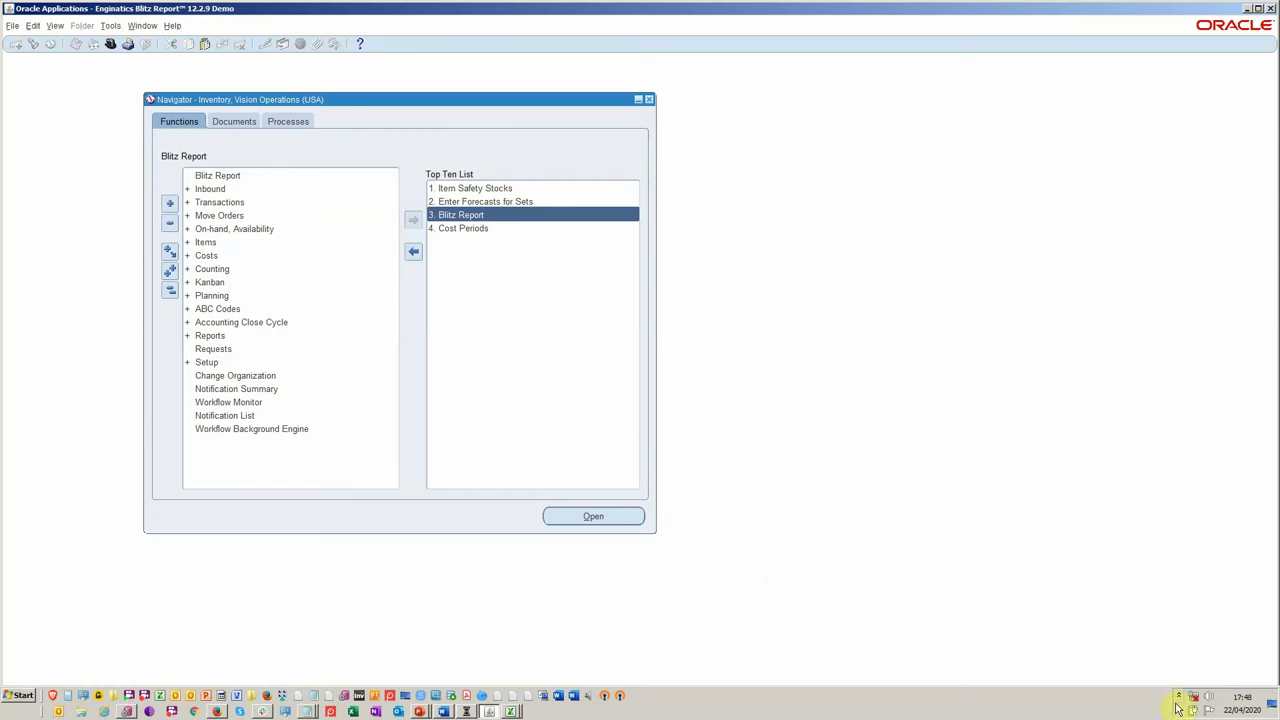
{"action": "key", "text": "alt+Tab"}
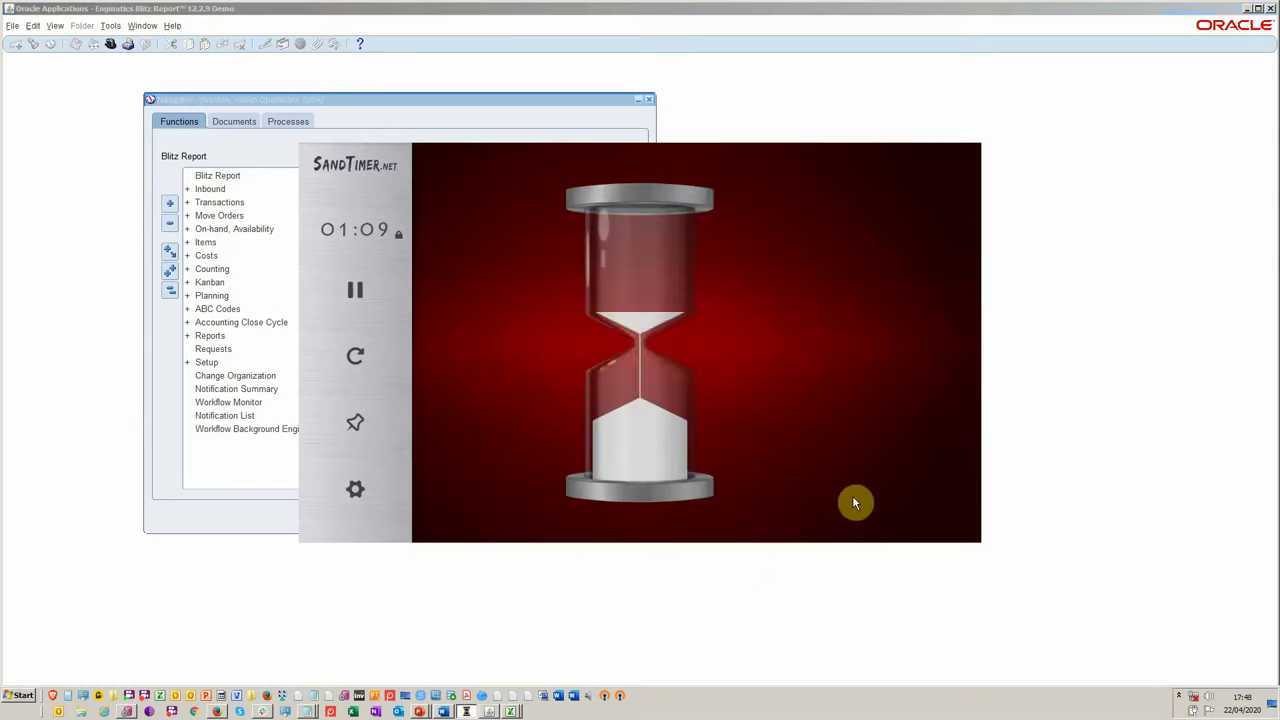
{"action": "key", "text": "alt+Tab"}
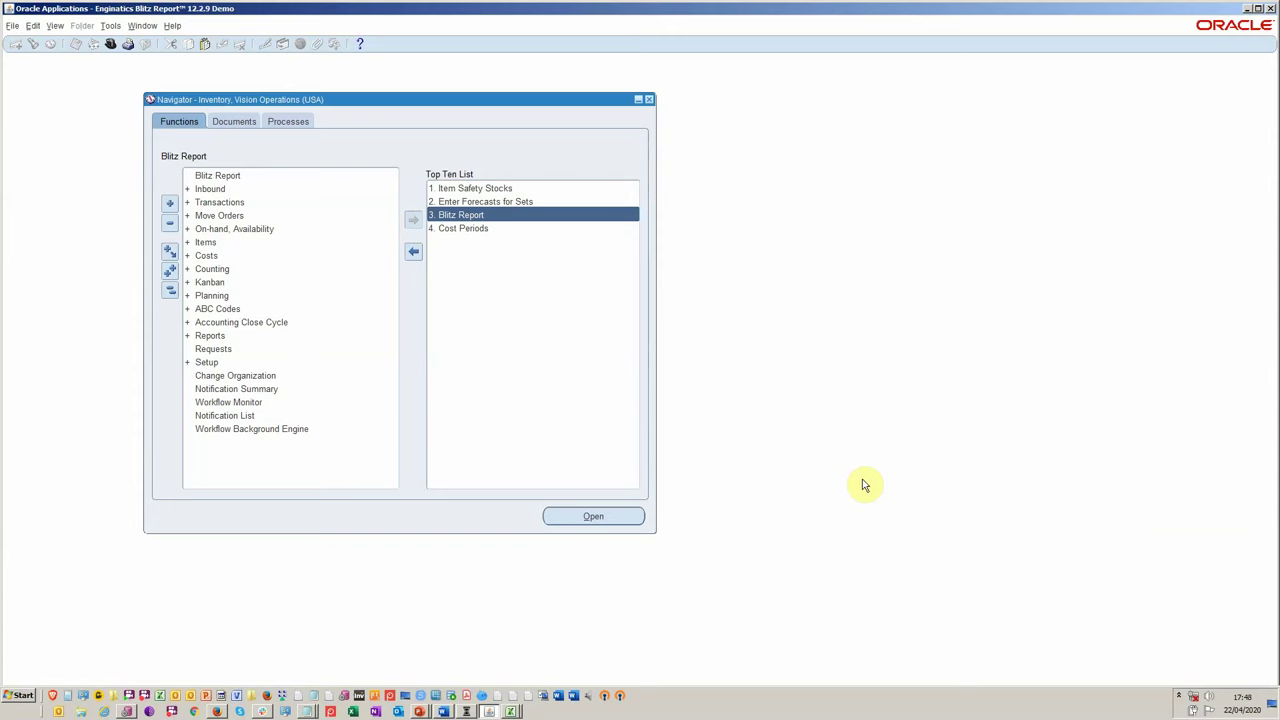
{"action": "left_click", "coordinate": [1179, 696]}
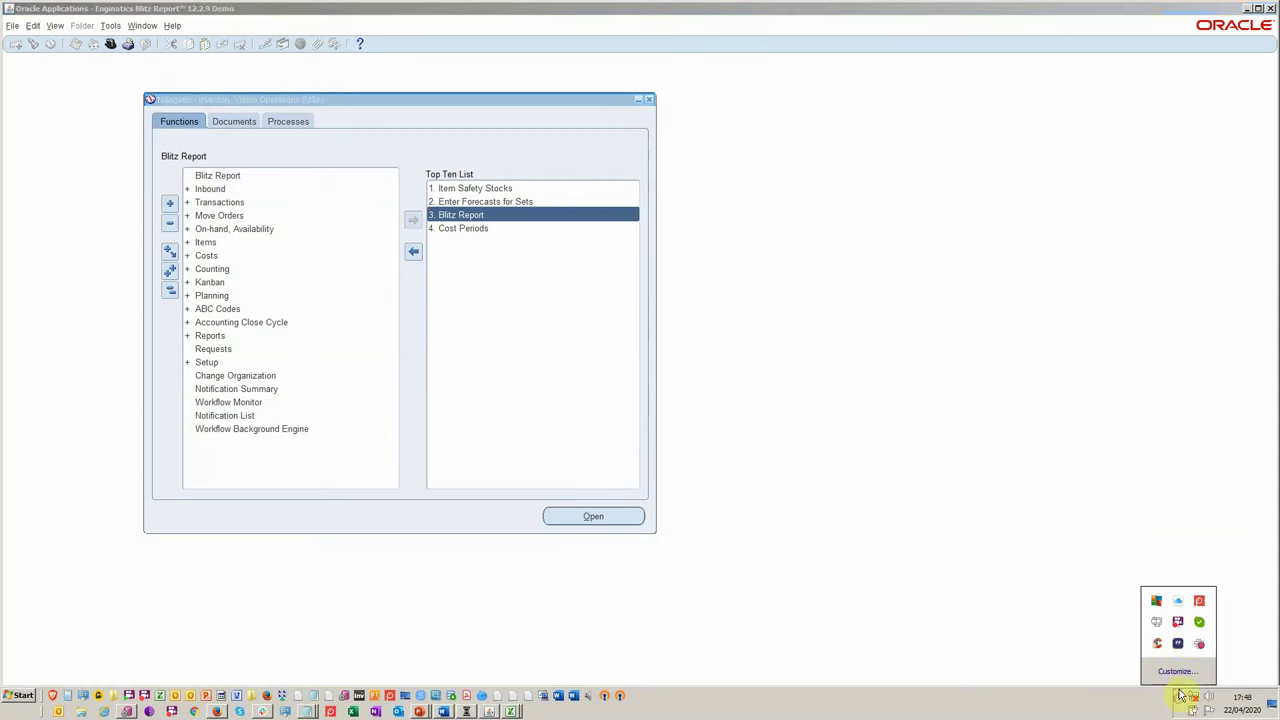